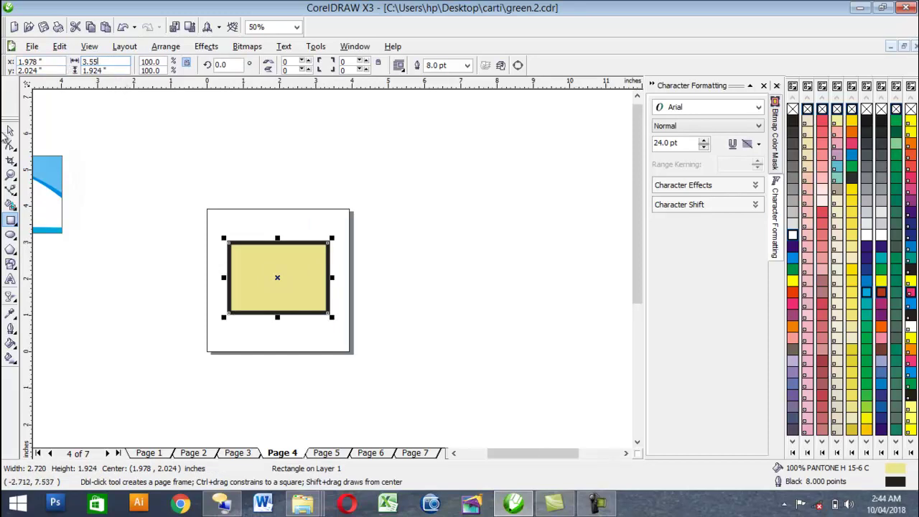
Step: Set the rectangle's width to 3.55 inches and reduce its outline to 0.5 pt
key("Return")
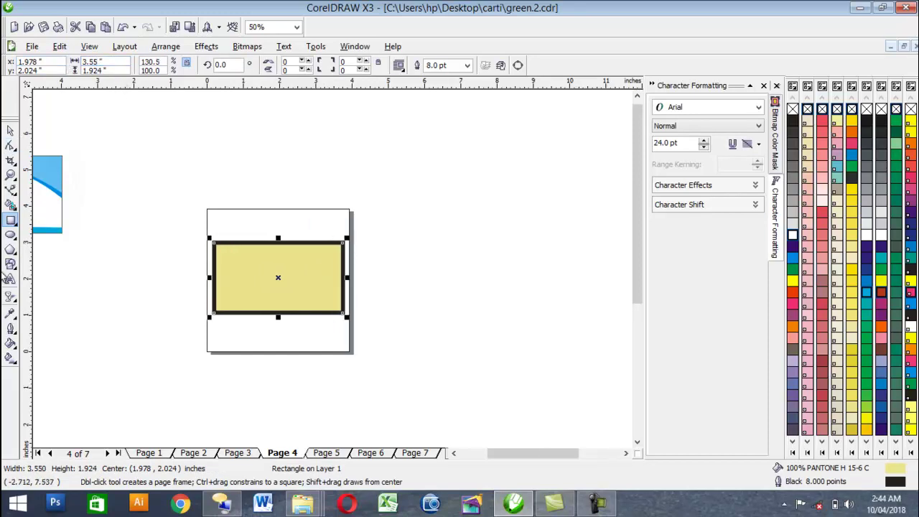
left_click(11, 329)
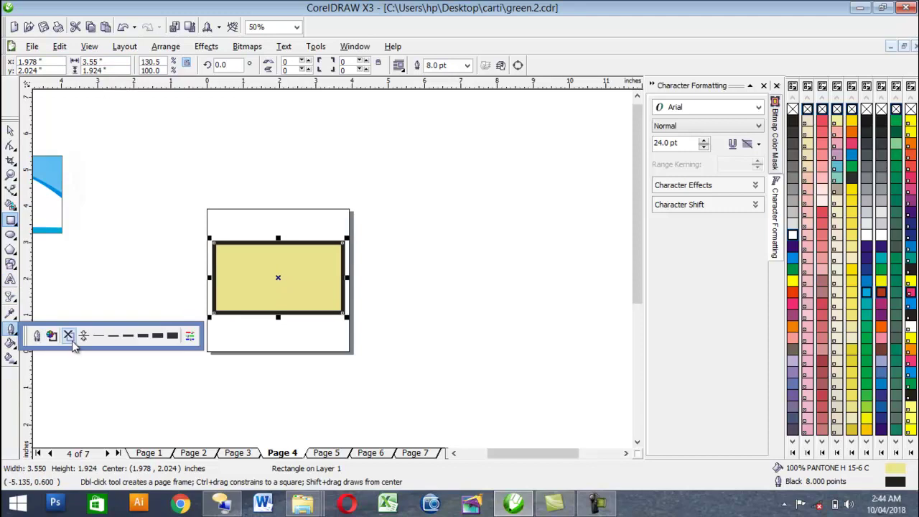
left_click(98, 335)
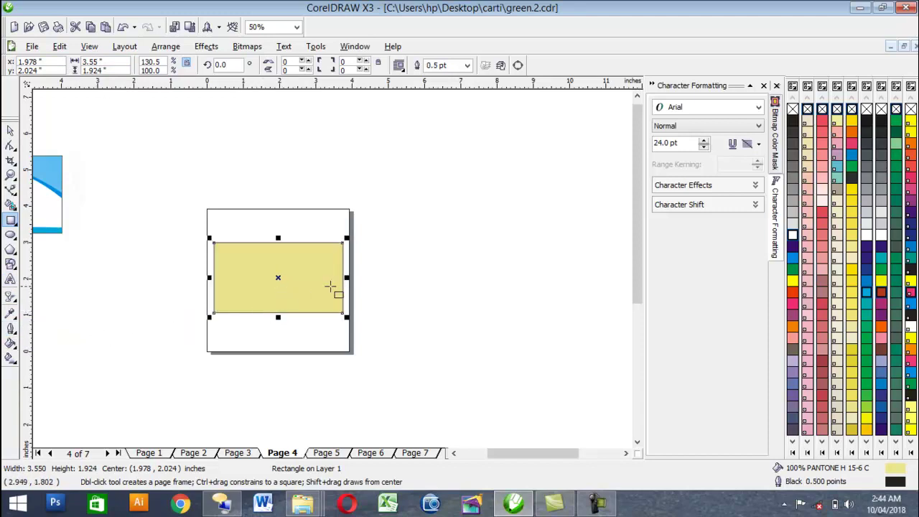
scroll(294, 287, "up", 1)
scroll(300, 268, "down", 1)
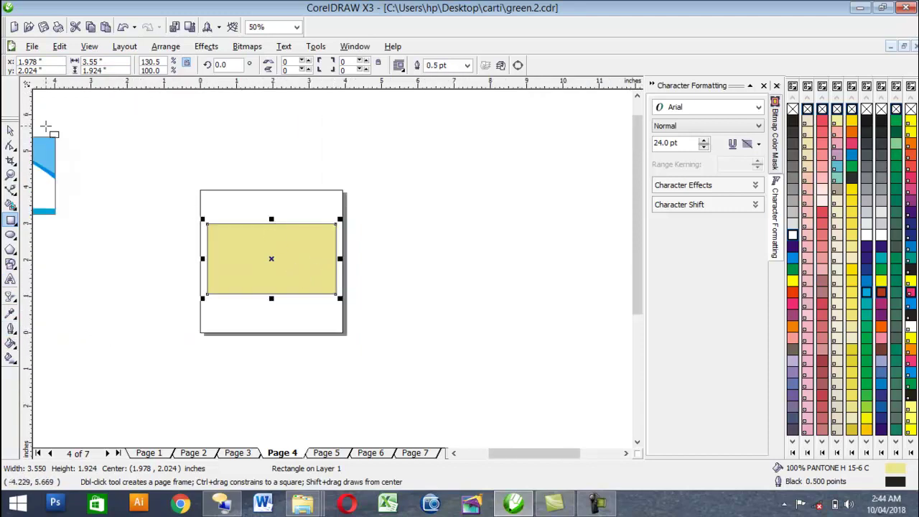
Step: Set the rectangle's width to 3.5 inches
left_click(11, 130)
left_click(252, 265)
left_click(259, 259)
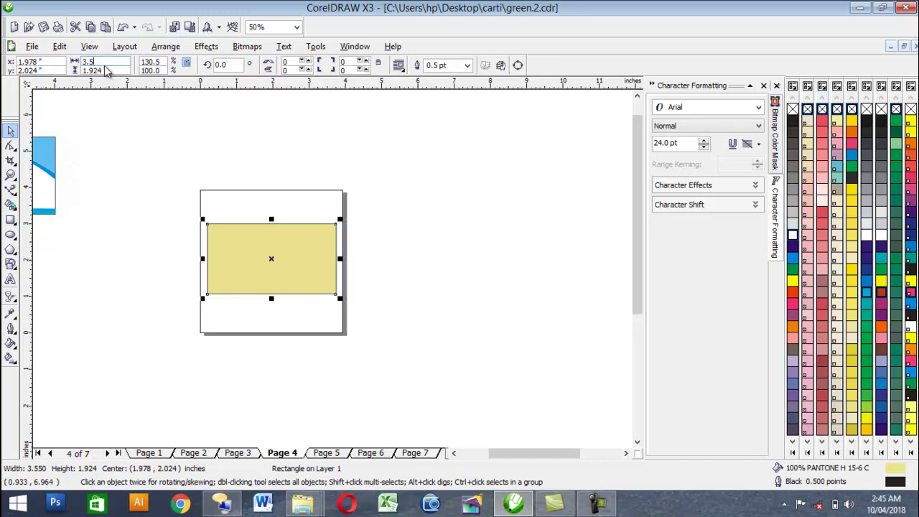
type("3.5")
key("Return")
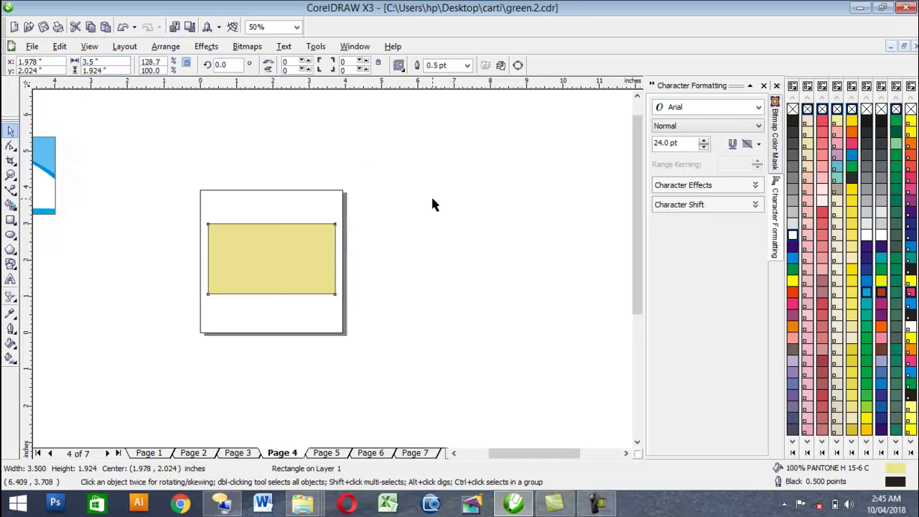
key("Escape")
Step: Try RGB Cyan, several green mixes and white as the fill of the large rectangle
scroll(299, 271, "up", 2)
left_click(333, 274)
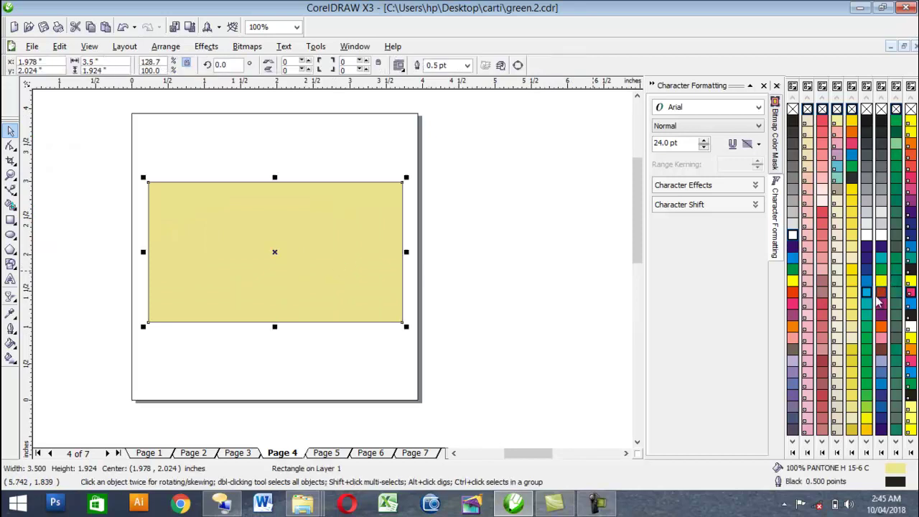
left_click(868, 303)
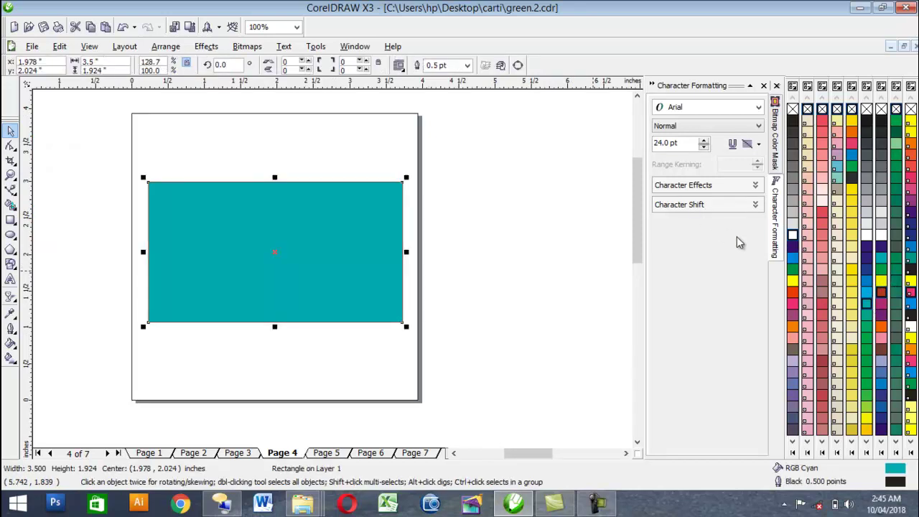
left_click(794, 242)
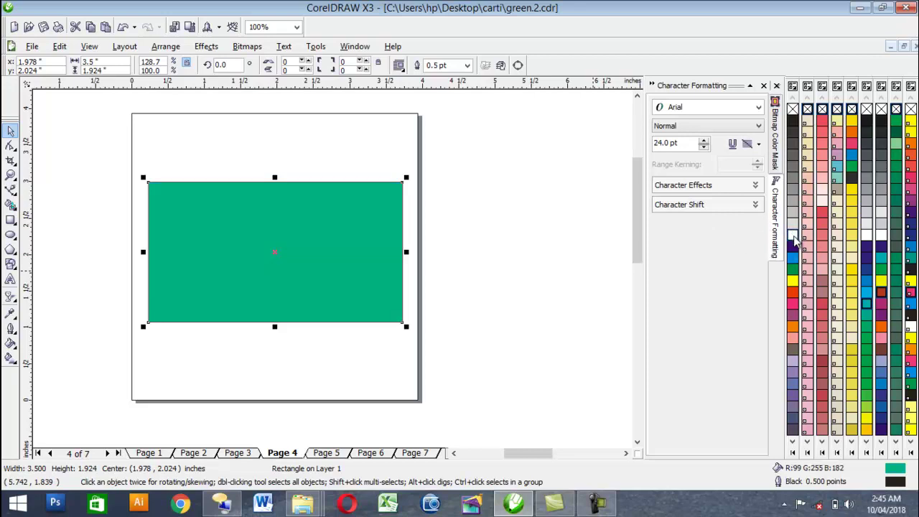
left_click(870, 238)
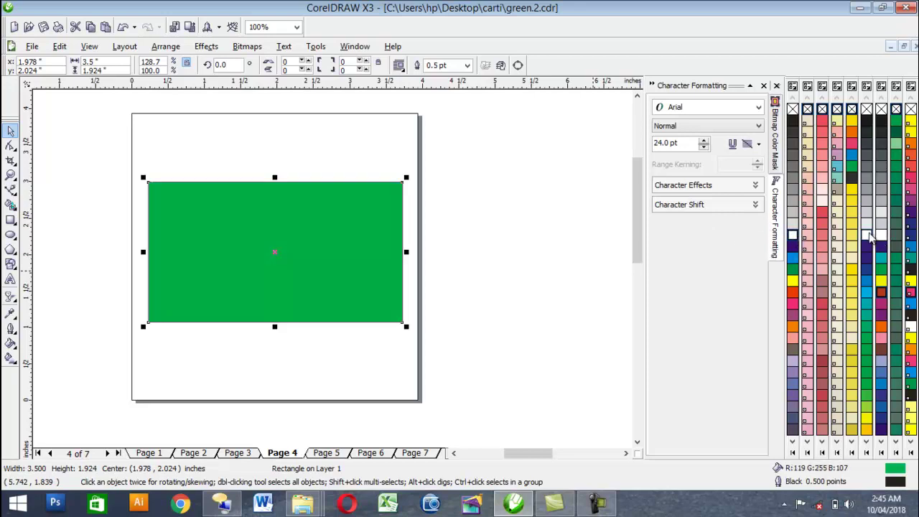
left_click(869, 237, "ctrl")
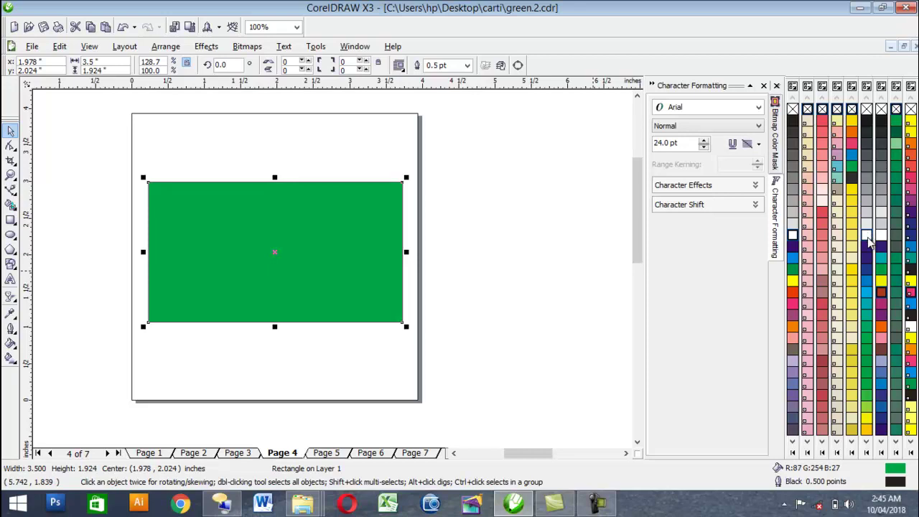
left_click(864, 238)
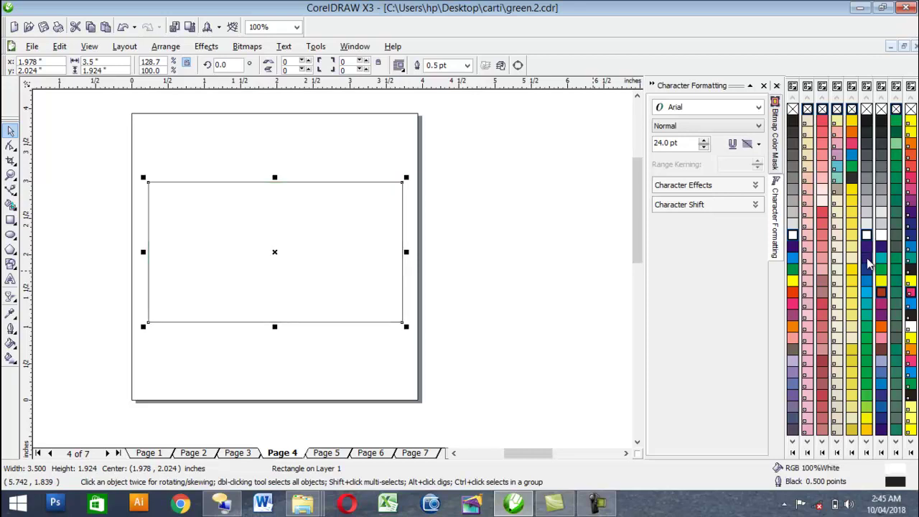
left_click(867, 291)
left_click(866, 240, "ctrl")
left_click(871, 244, "ctrl")
left_click(873, 244, "ctrl")
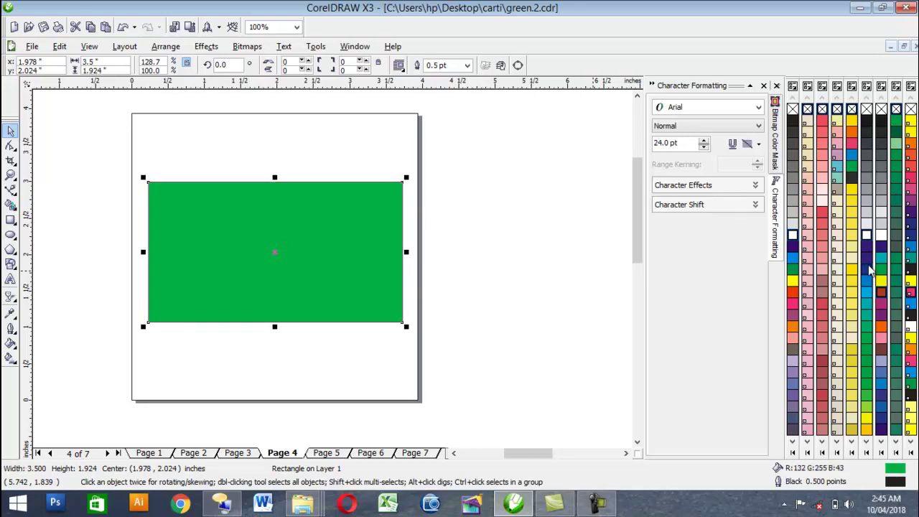
Step: Fill the large rectangle with PANTONE H 10-14 C and deselect it
left_click(852, 343)
left_click(853, 343)
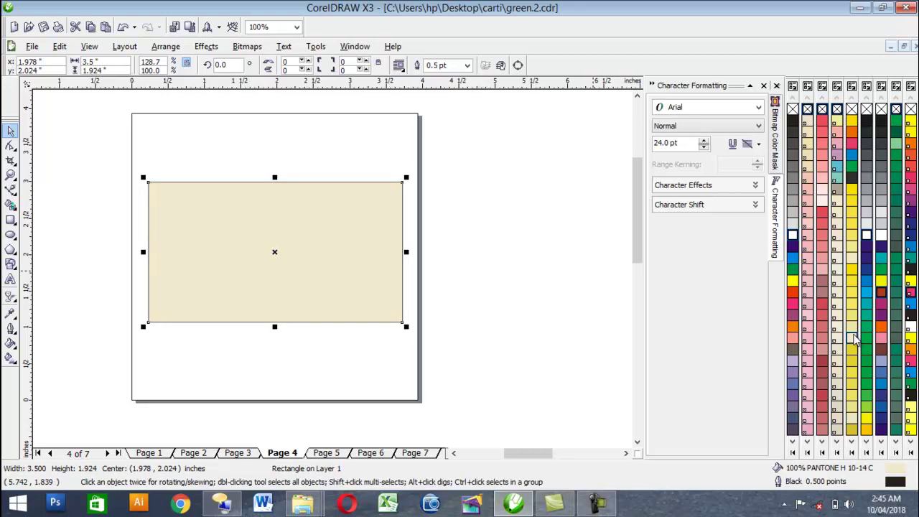
left_click(444, 272)
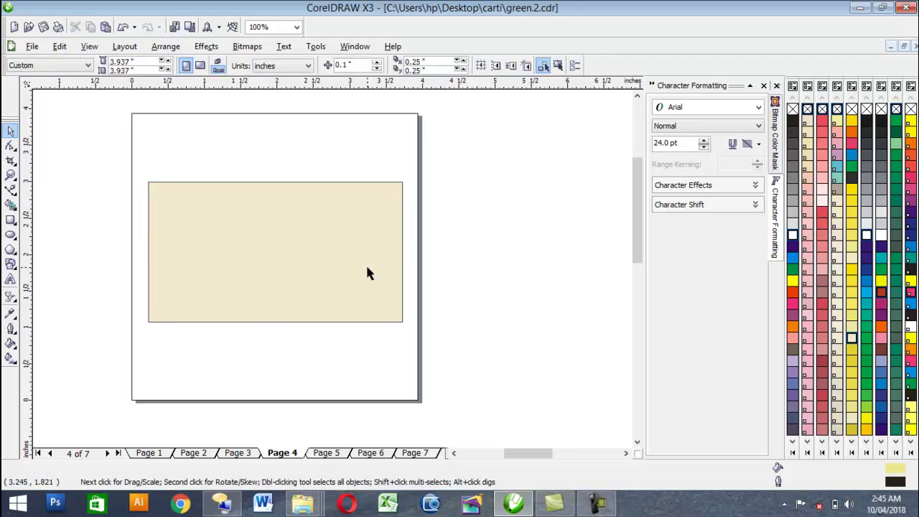
Step: Draw a rectangle about 2.09 by 0.94 inches over the upper-left corner of the cream rectangle
scroll(367, 273, "down", 1)
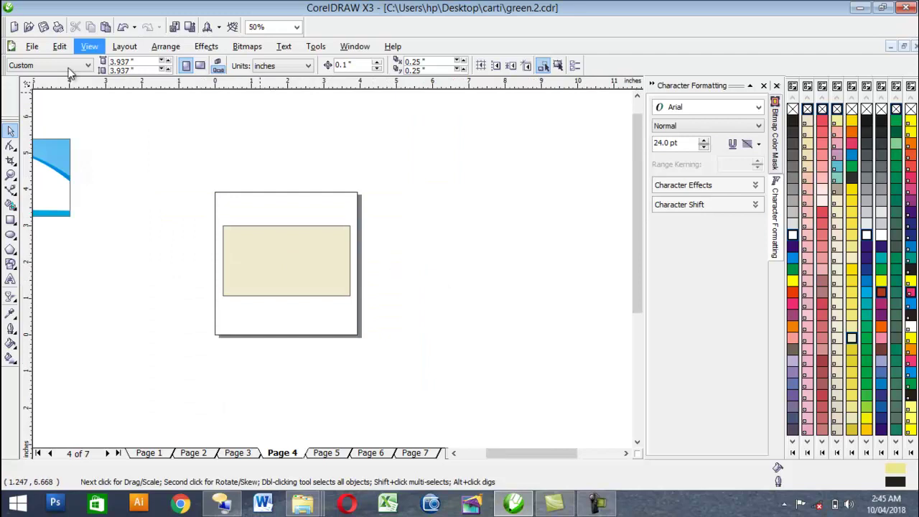
left_click(11, 219)
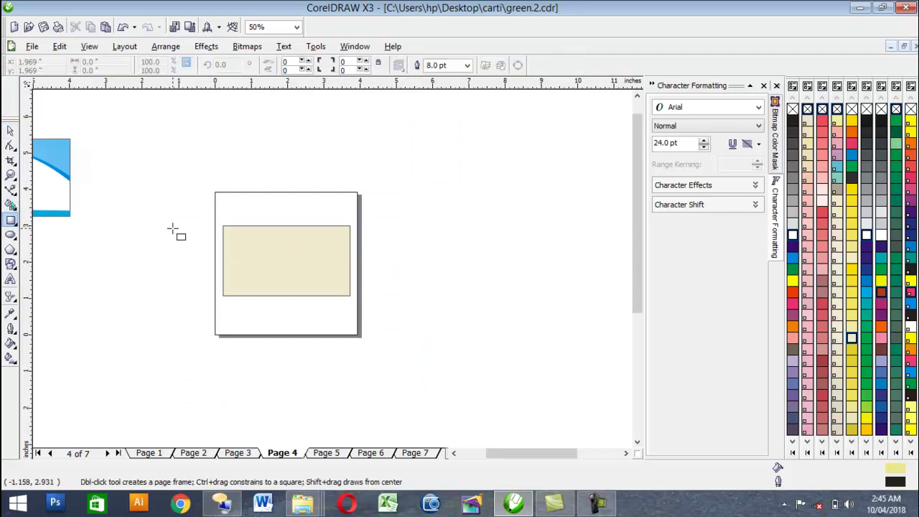
left_click_drag(223, 225, 299, 263)
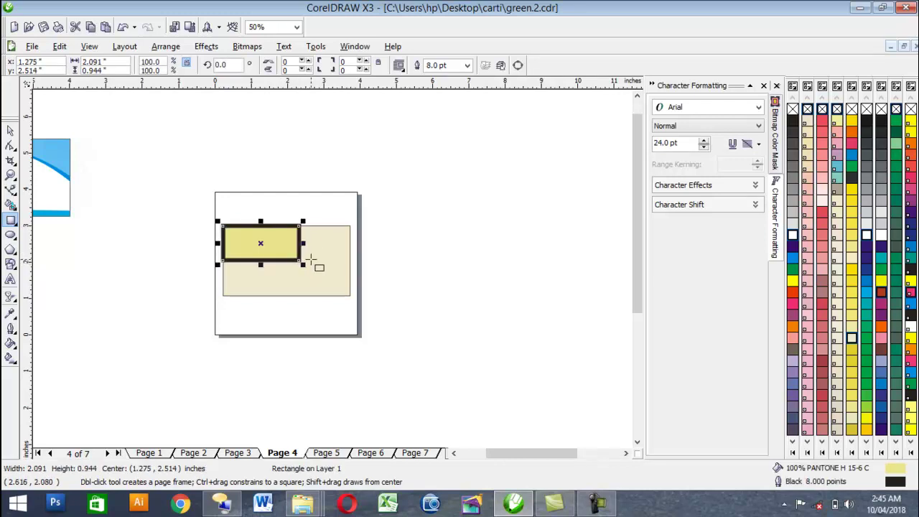
Step: Reduce the small rectangle's outline to a thin 0.5 pt line
left_click(11, 297)
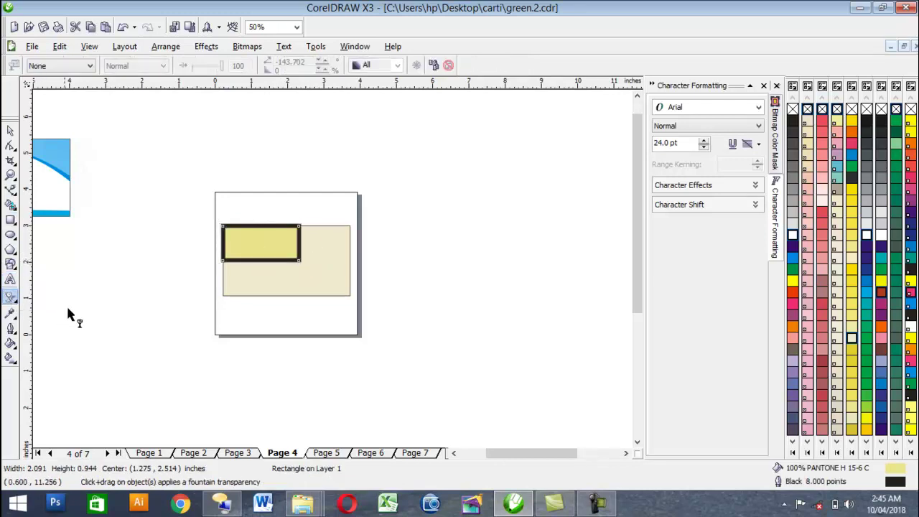
left_click(10, 329)
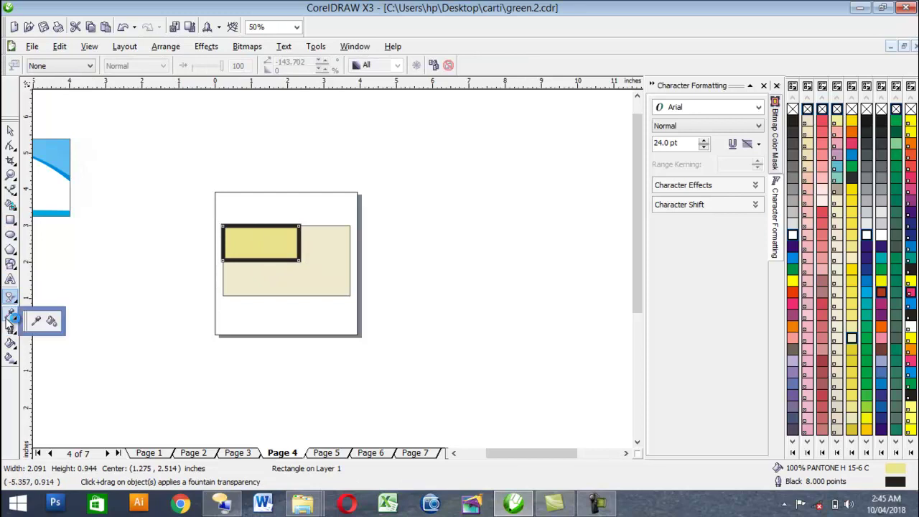
left_click(69, 336)
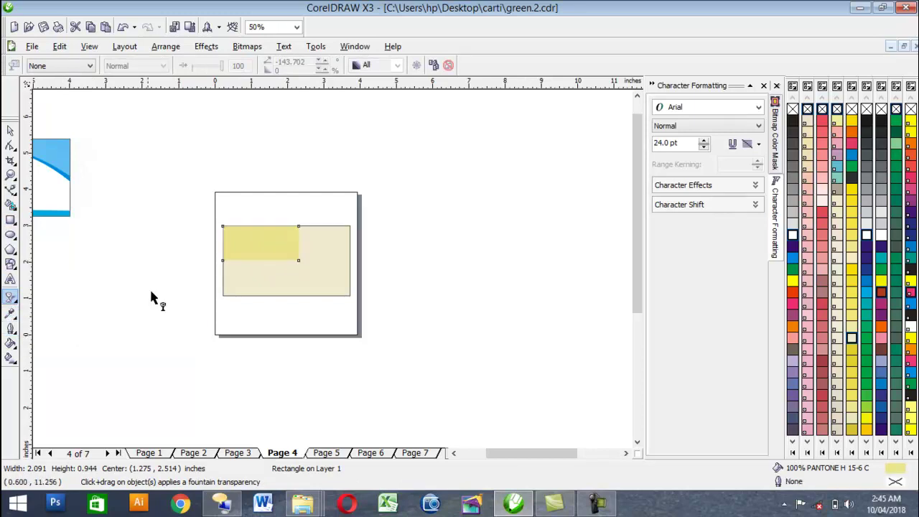
scroll(276, 240, "up", 1)
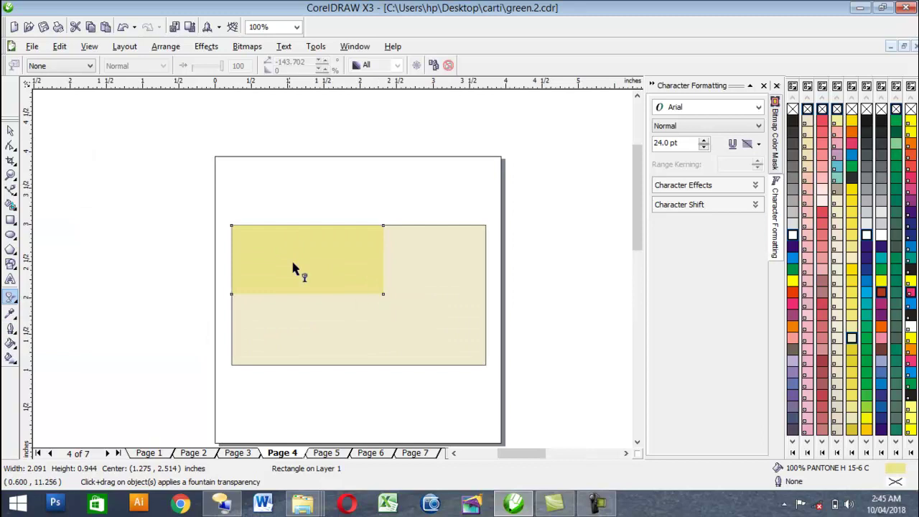
left_click(10, 329)
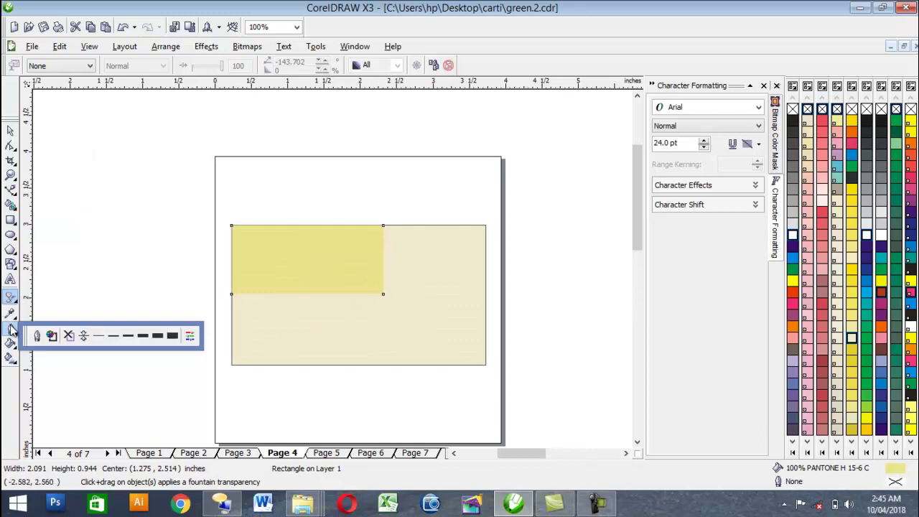
left_click(98, 337)
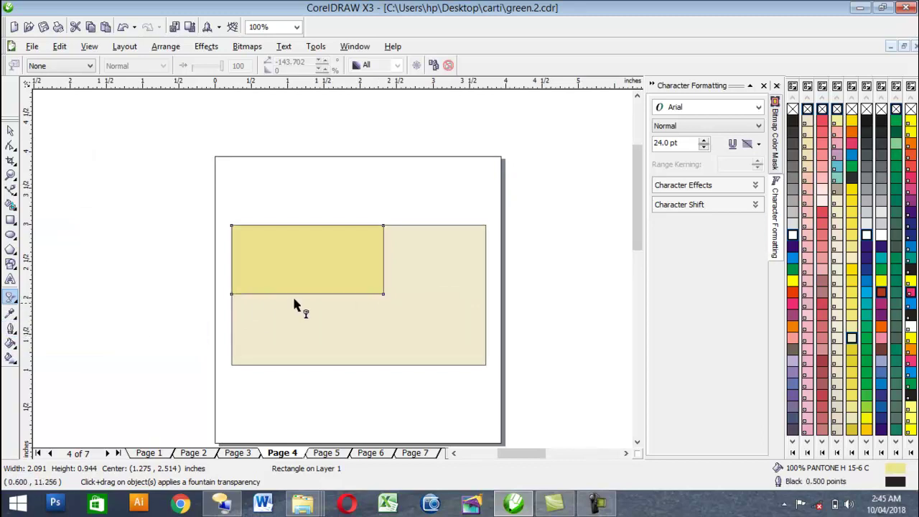
Step: Convert the small rectangle to curves and delete its lower-right node to leave a triangle
left_click(10, 145)
right_click(362, 291)
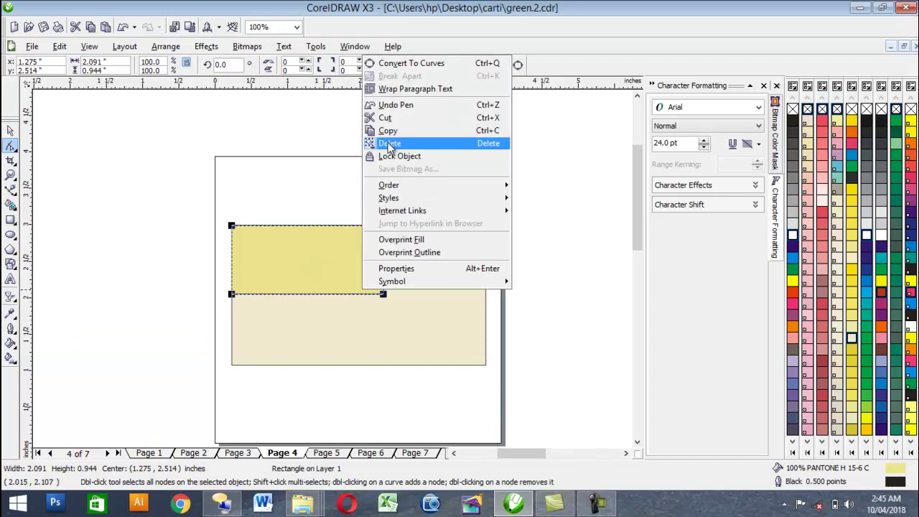
left_click(405, 64)
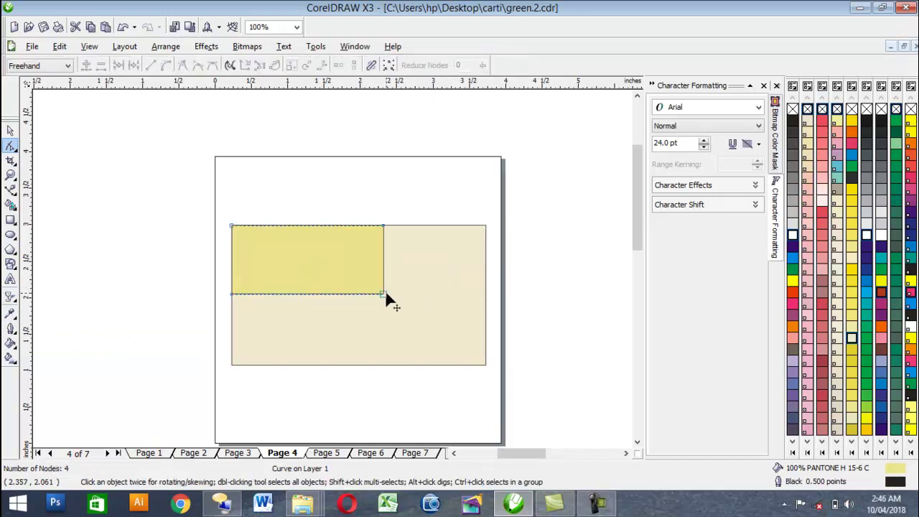
double_click(385, 293)
left_click_drag(300, 264, 302, 270)
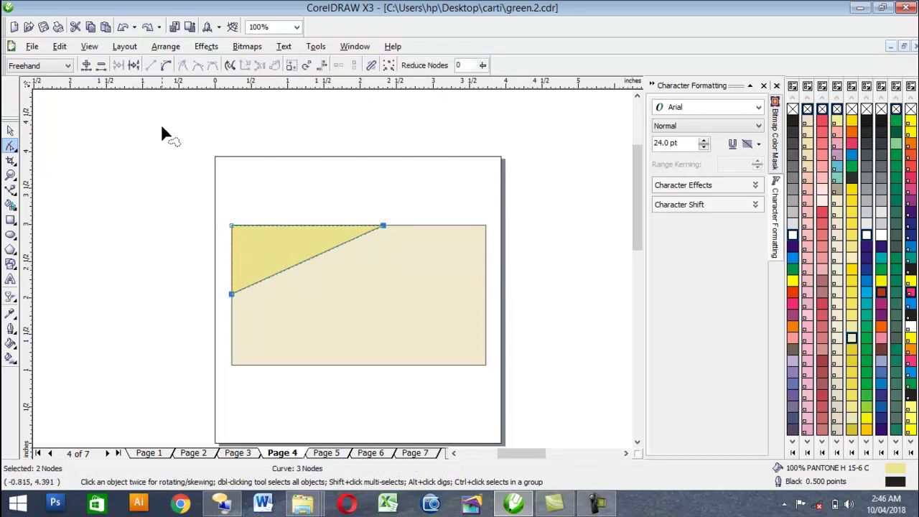
Step: Convert the triangle's diagonal edge to a curve and bend it outward, lowering its left end node slightly
right_click(306, 261)
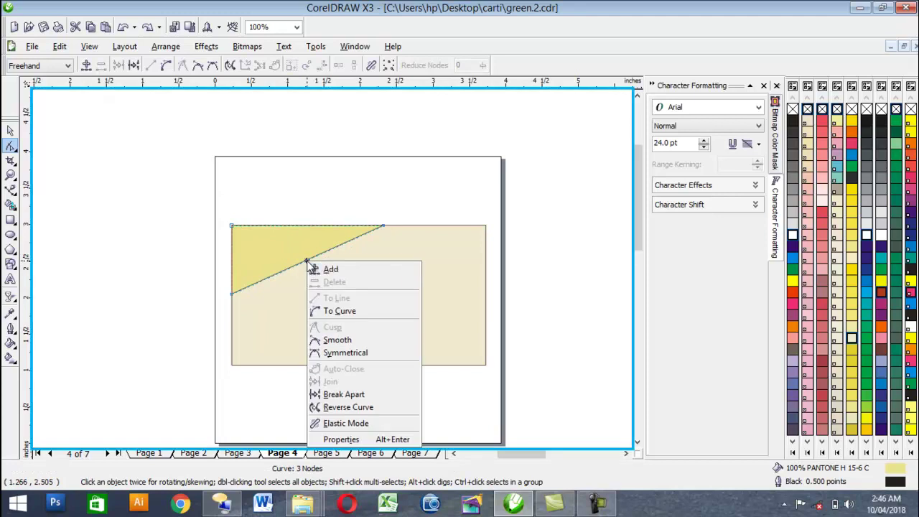
left_click(317, 311)
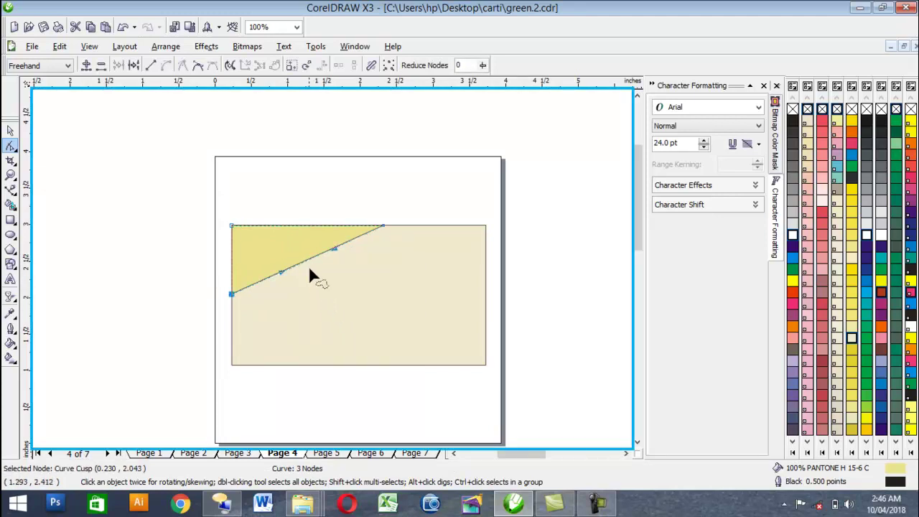
left_click_drag(306, 262, 331, 296)
scroll(232, 300, "up", 1)
scroll(341, 262, "down", 2)
scroll(344, 261, "up", 1)
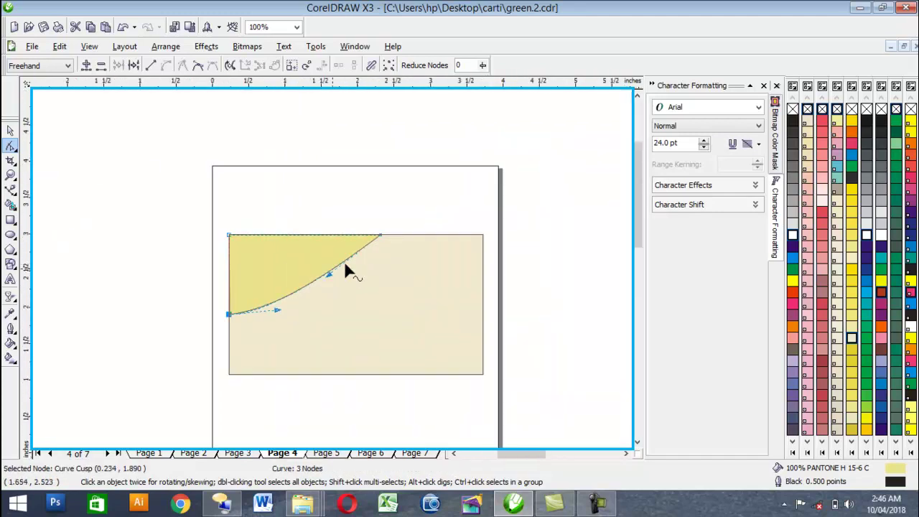
Step: Make two progressively shorter copies of the curved corner shape, keeping their top edges aligned, the first about 0.72 inches high
left_click(10, 130)
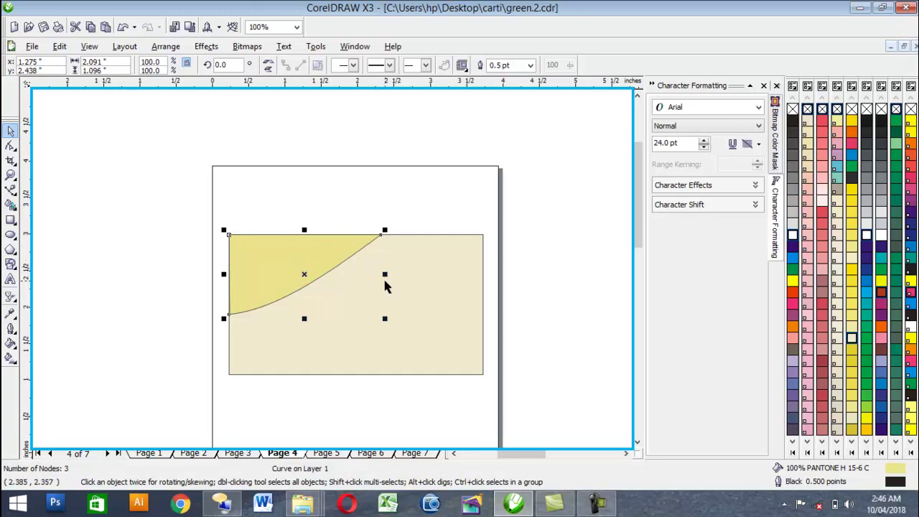
left_click(328, 319)
left_click_drag(304, 319, 300, 292)
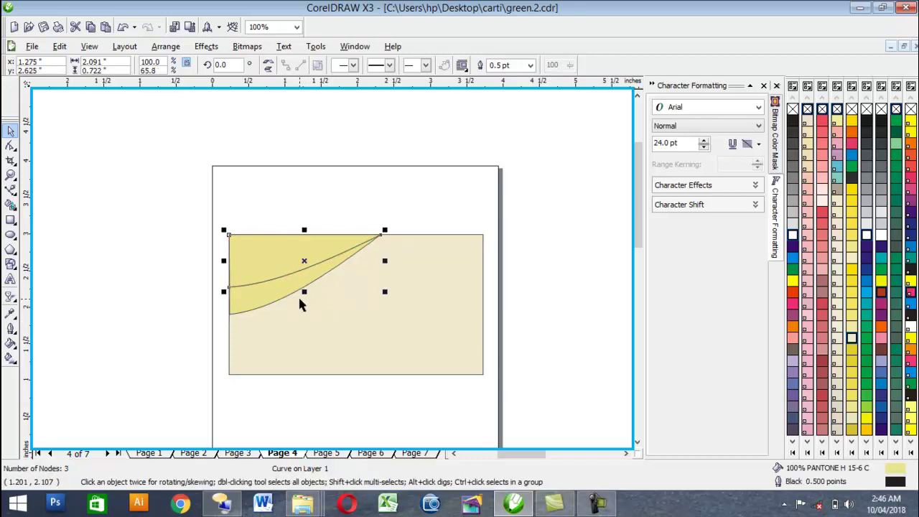
mouse_move(304, 293)
left_mouse_down()
mouse_move(302, 273)
mouse_move(301, 280)
left_mouse_up()
Step: Select all three curved shapes and resize them together to about 1.88 inches wide and 1.5 inches high
left_click_drag(194, 194, 405, 328)
left_click_drag(387, 275, 370, 274)
left_click_drag(297, 319, 301, 349)
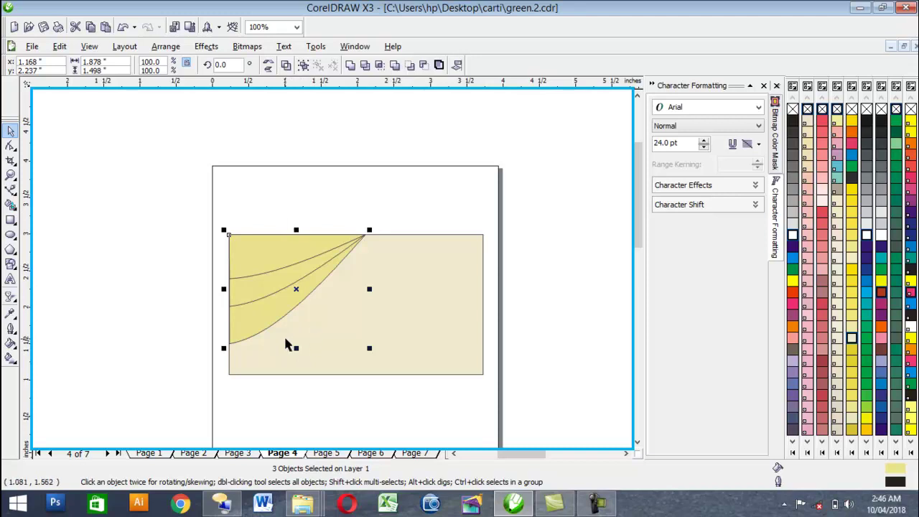
Step: Fill the topmost, shortest curved shape with black
left_click(304, 263)
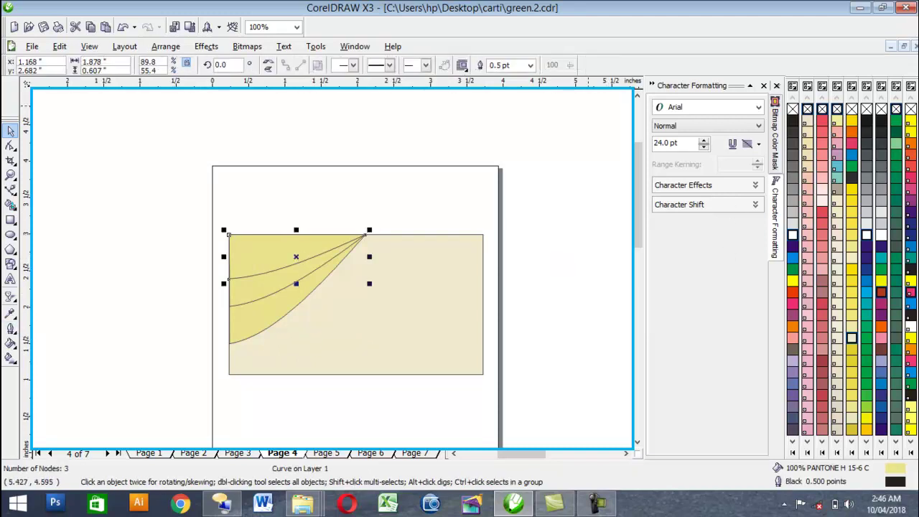
left_click(794, 121)
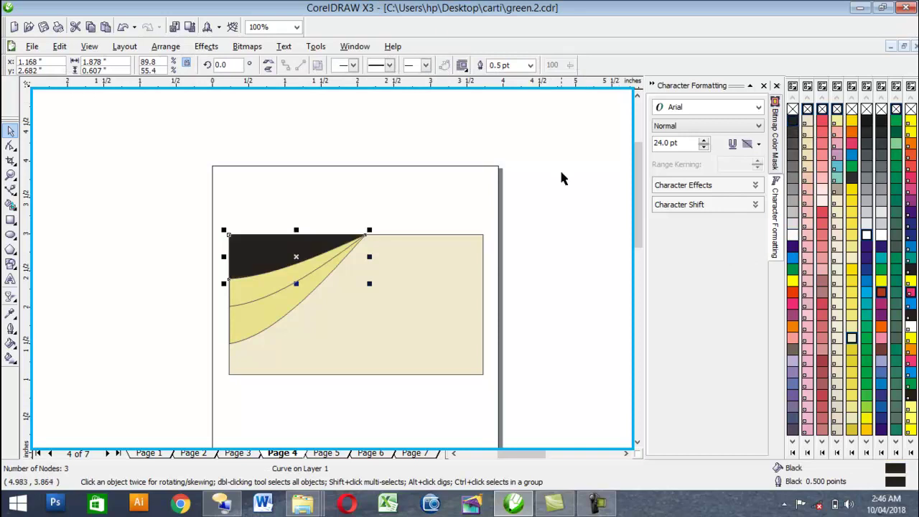
Step: Fill the middle curved shape with yellow and the longest, lowest curved shape with red
left_click(480, 226)
left_click(252, 328)
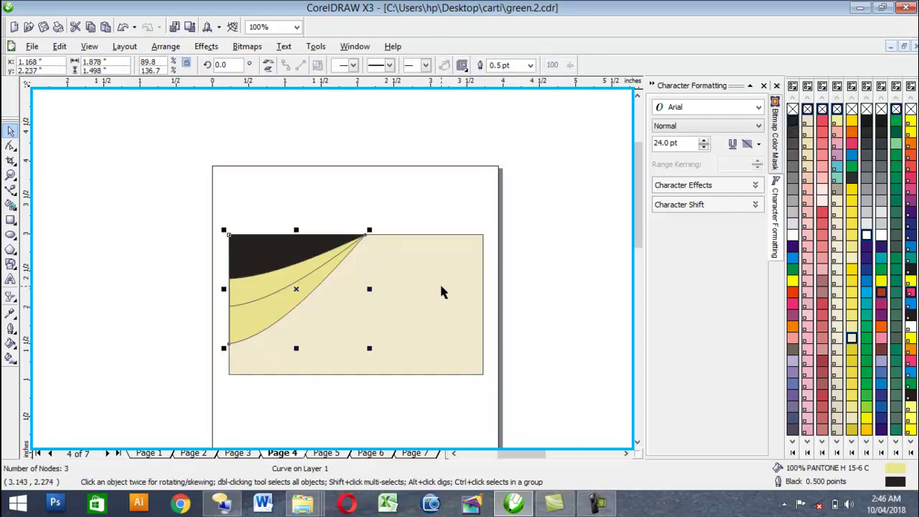
left_click(600, 507)
left_click(793, 281)
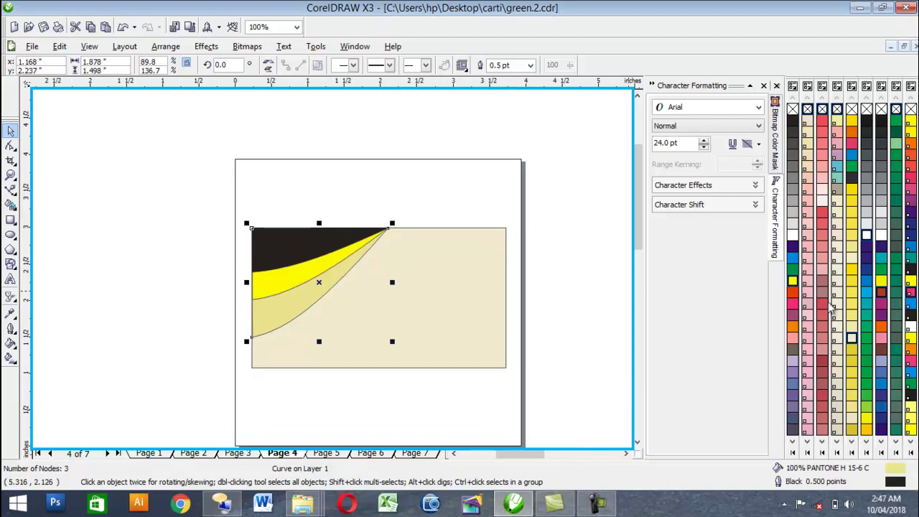
left_click(794, 293)
Step: Recolour the topmost curved shape red and the lowest curved shape black
left_click(294, 242)
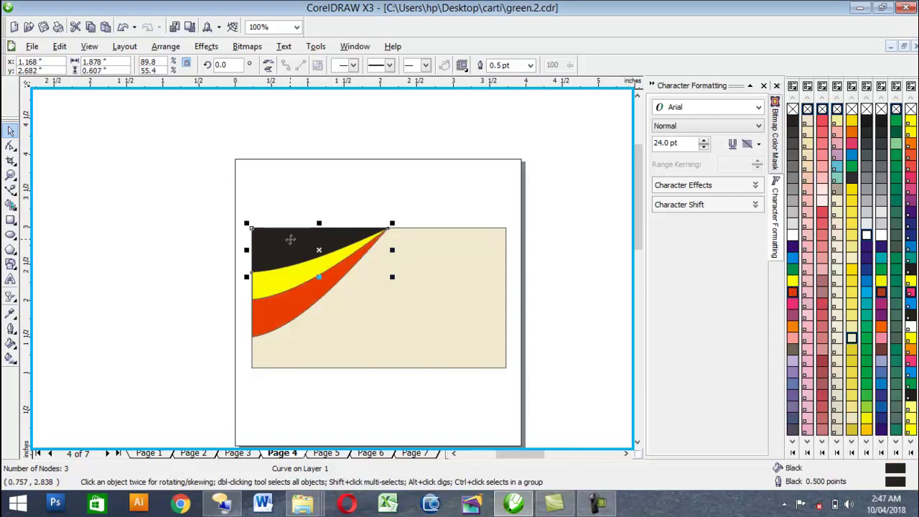
left_click(878, 293)
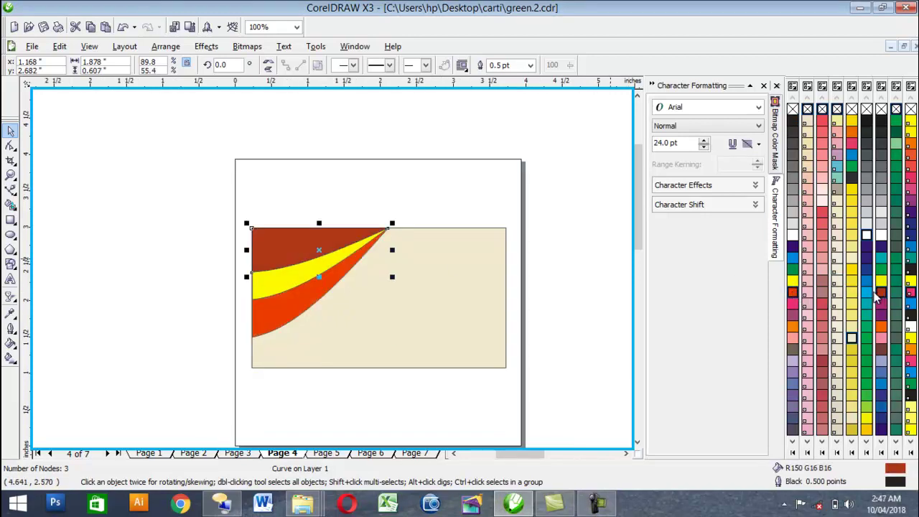
left_click(278, 306)
left_click(320, 248)
left_click(793, 292)
left_click(277, 313)
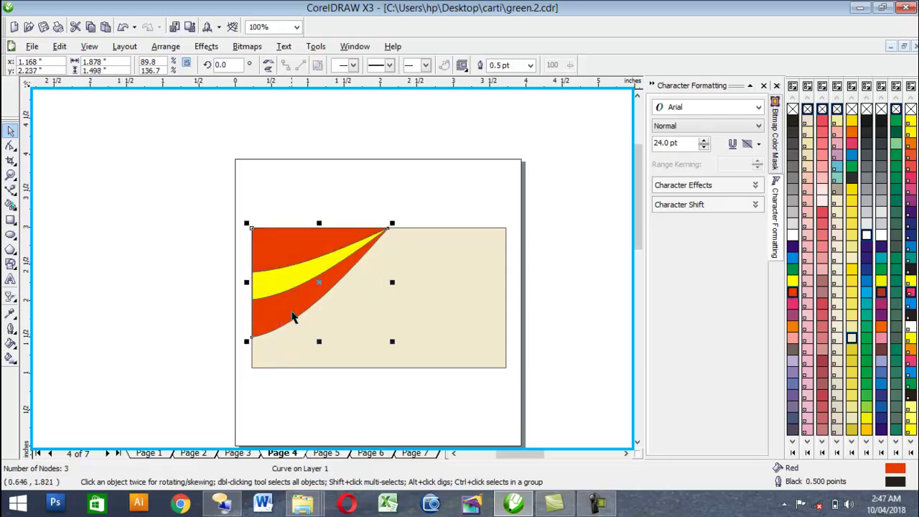
left_click(793, 120)
left_click(561, 229)
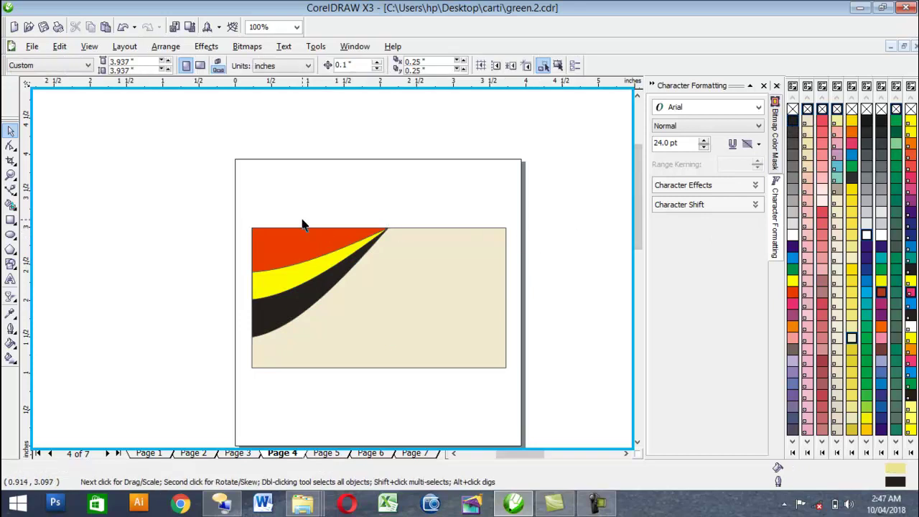
Step: Bring the faint transparent bitmap from outside the page onto the corner shapes, sized about 2.04 by 1.49 inches
left_click(288, 253)
key("F3")
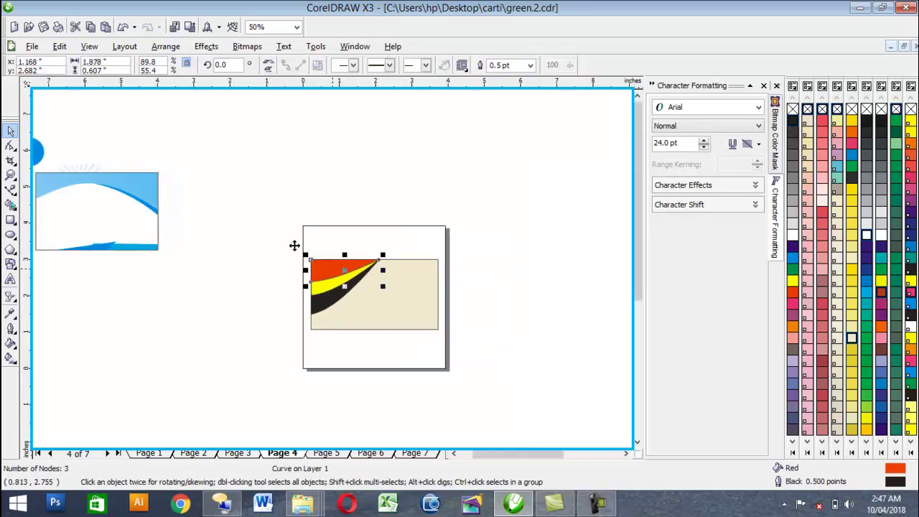
left_click_drag(137, 185, 141, 226)
left_click_drag(156, 188, 131, 301)
left_click_drag(166, 214, 376, 232)
key("F3")
left_click_drag(252, 262, 260, 334)
left_click_drag(335, 218, 249, 278)
left_click_drag(127, 326, 213, 326)
key("ctrl+z")
key("ctrl+z")
left_click_drag(103, 322, 166, 316)
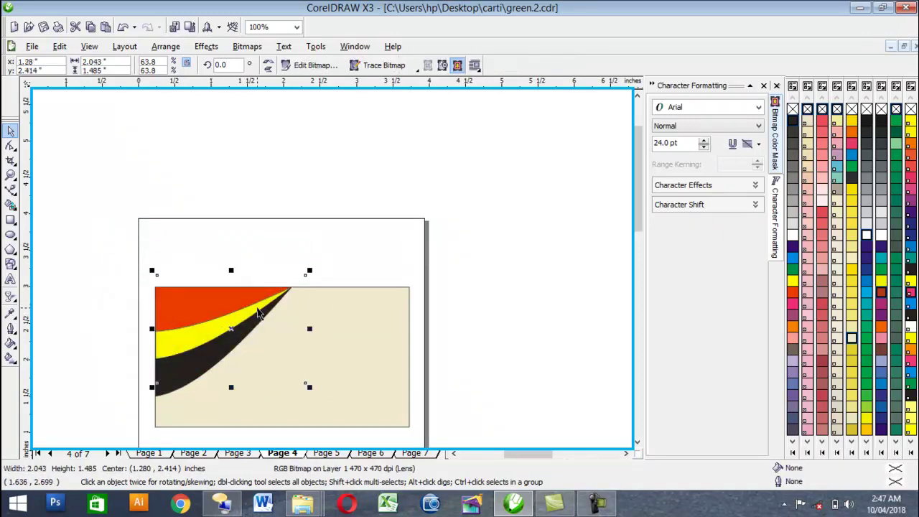
Step: Move the faint bitmap off the corner shapes and PowerClip it inside the topmost red shape
left_click_drag(234, 329, 334, 196)
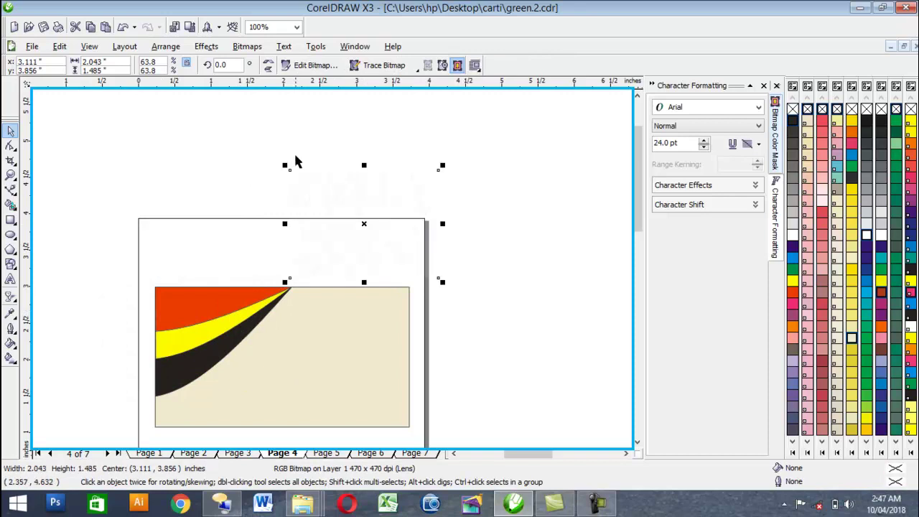
left_click(206, 46)
mouse_move(237, 227)
left_click(310, 224)
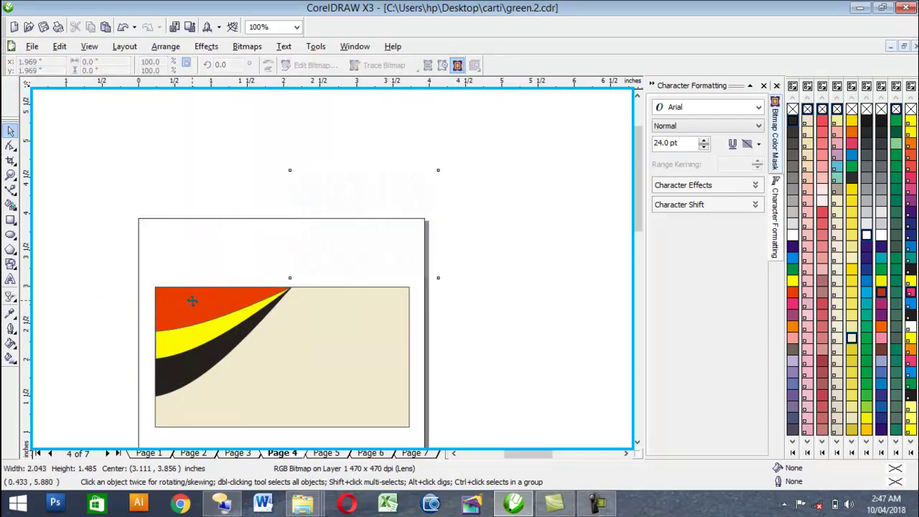
left_click(198, 302)
left_click(280, 247)
Step: Select the three curved corner shapes together and remove their outlines
scroll(351, 272, "down", 2)
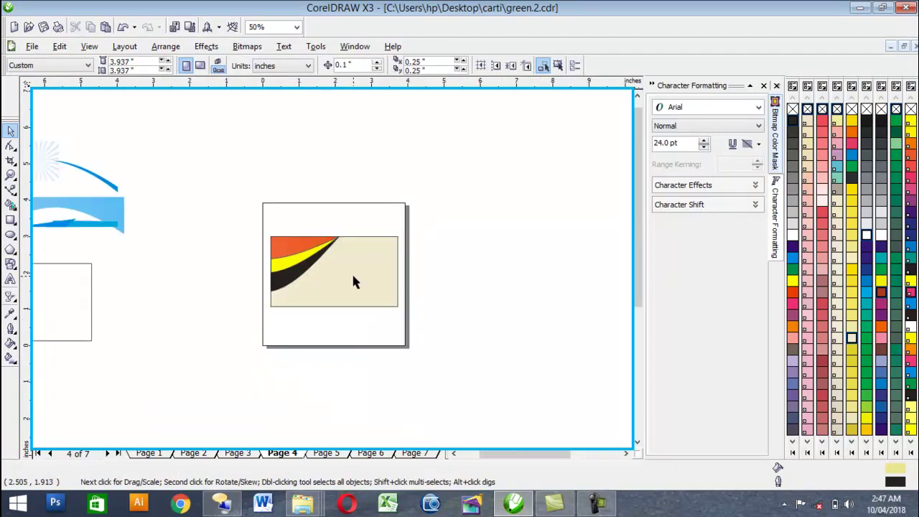
scroll(351, 272, "up", 2)
left_click_drag(138, 162, 307, 317)
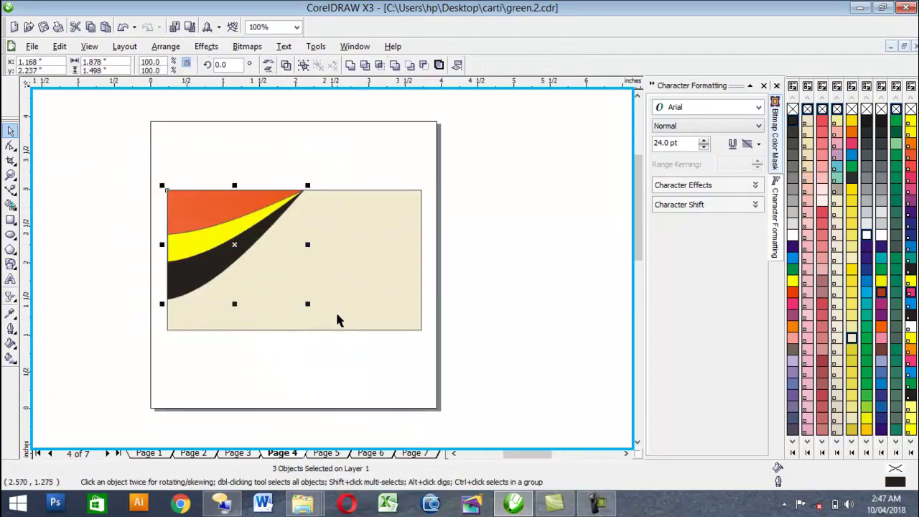
left_click(12, 313)
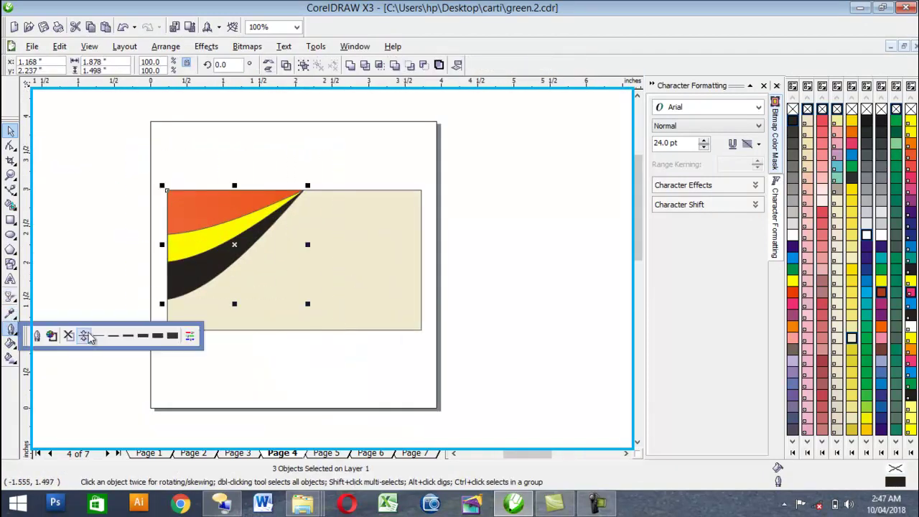
left_click(68, 334)
left_click(92, 319)
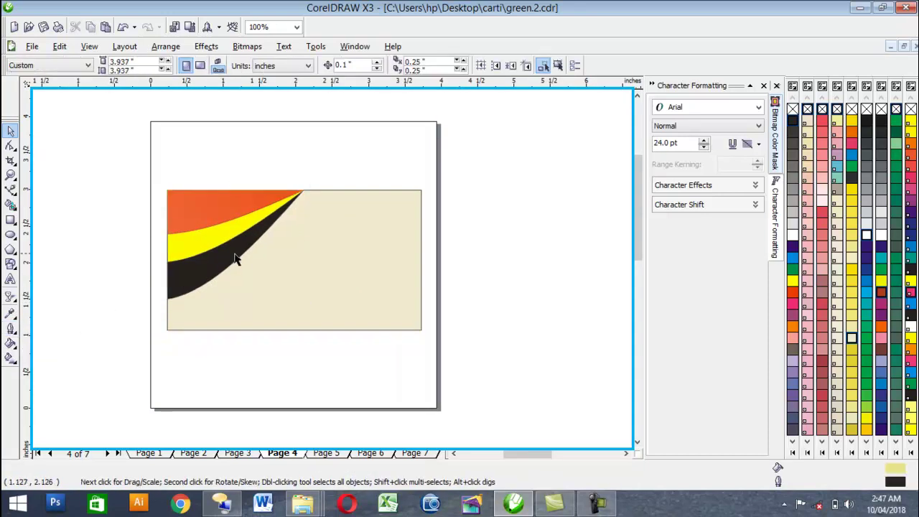
Step: Give the lowest, black curved shape a 2-point white outline
left_click(240, 256)
left_click(148, 288)
left_click(220, 281)
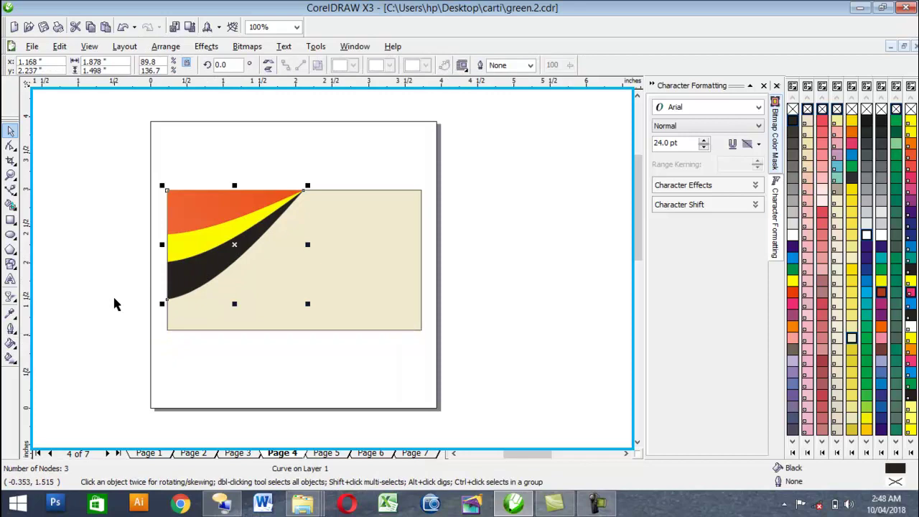
left_click(10, 328)
left_click(128, 336)
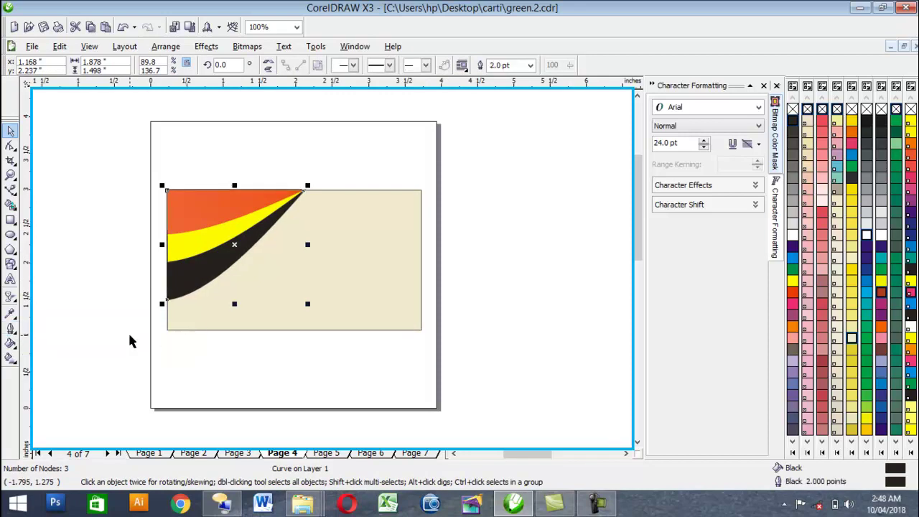
right_click(791, 236)
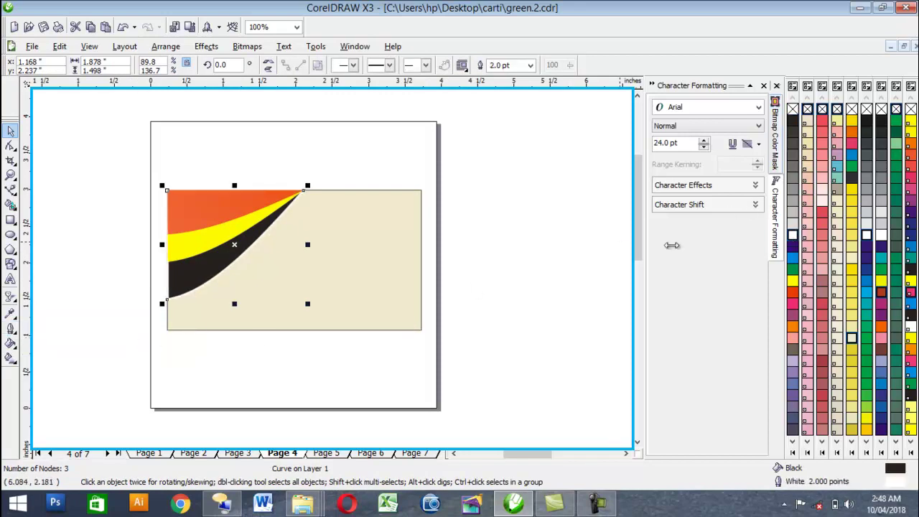
left_click(585, 256)
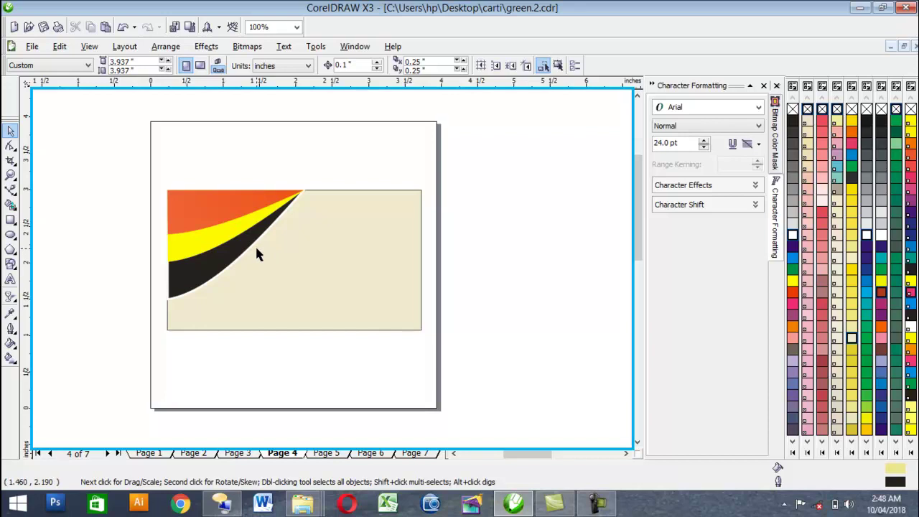
Step: Try cyan, green and grey fills on the card's background rectangle, settling on pale green R229 G248 B229
left_click(282, 247)
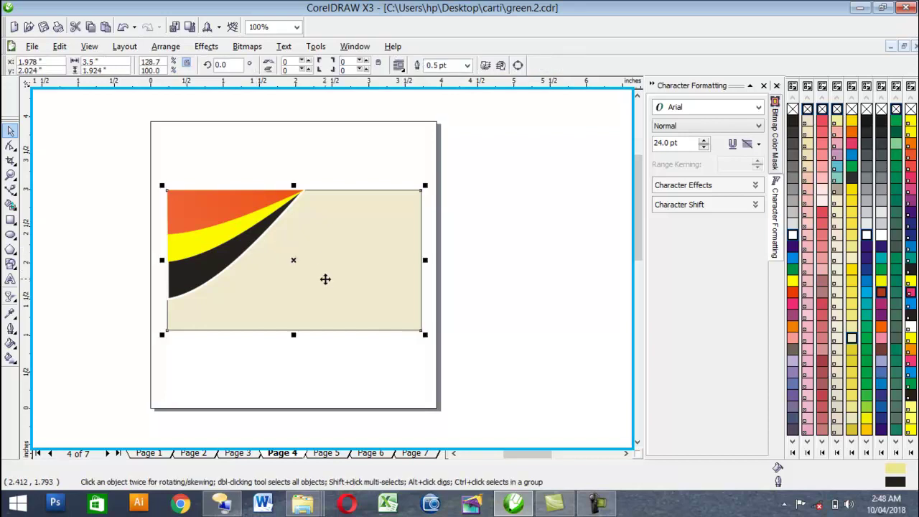
left_click(882, 260)
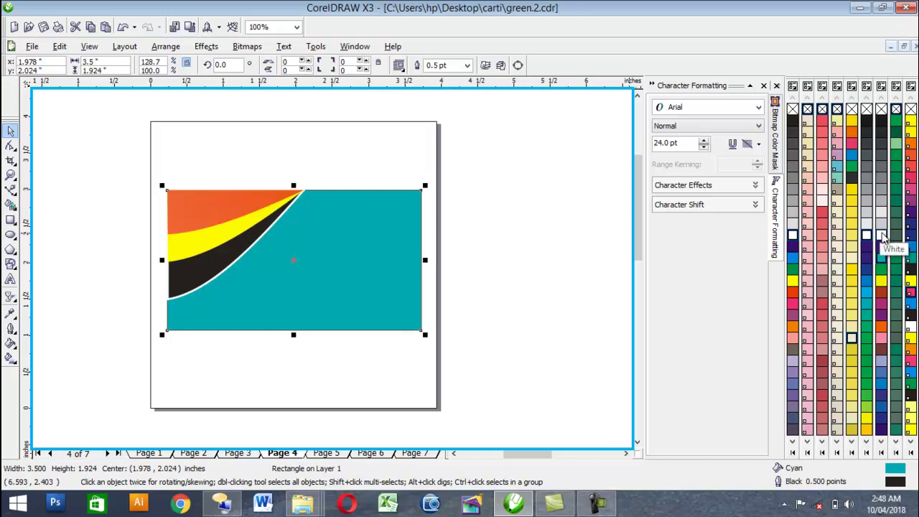
left_click(884, 239)
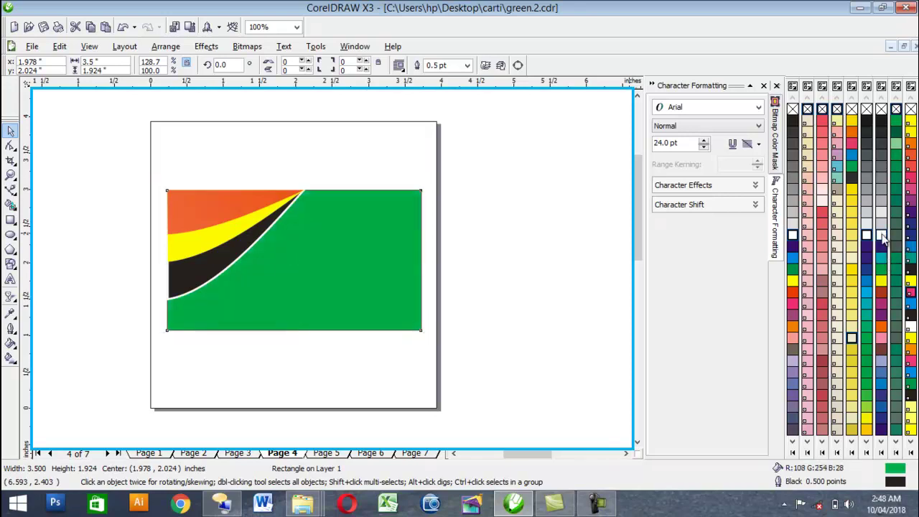
left_click(882, 228)
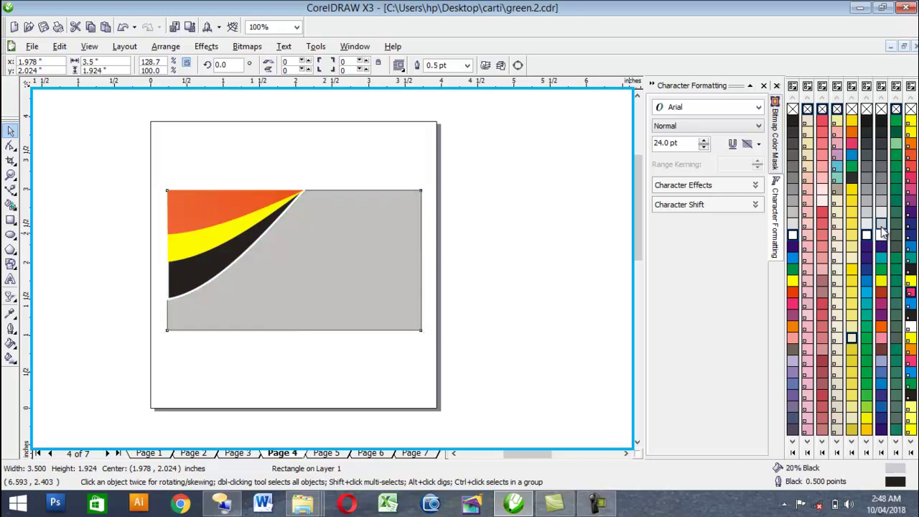
left_click(883, 229)
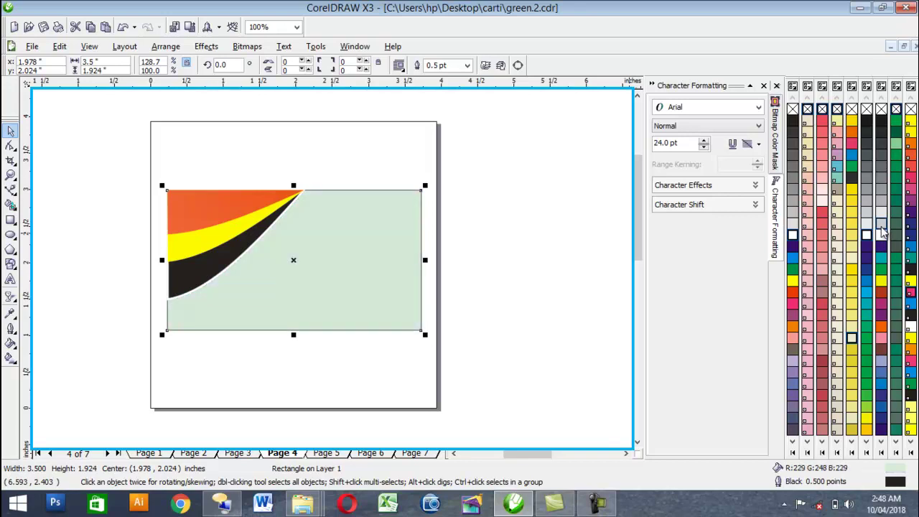
left_click(550, 227)
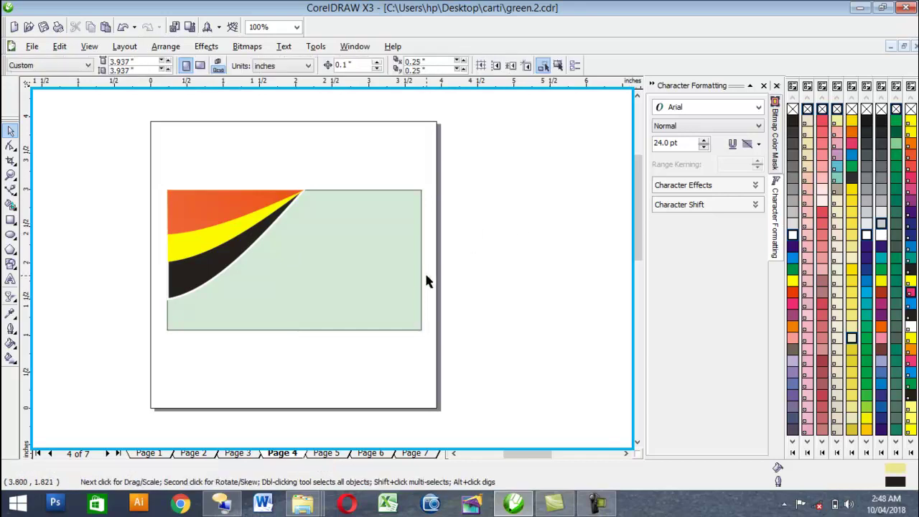
Step: Remove the outline from the card's pale green background rectangle
left_click(420, 297)
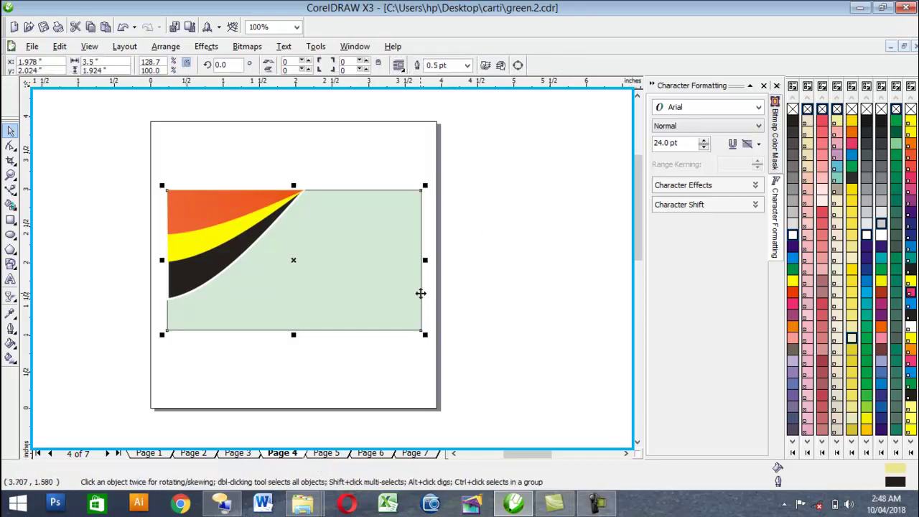
left_click(10, 328)
left_click(70, 339)
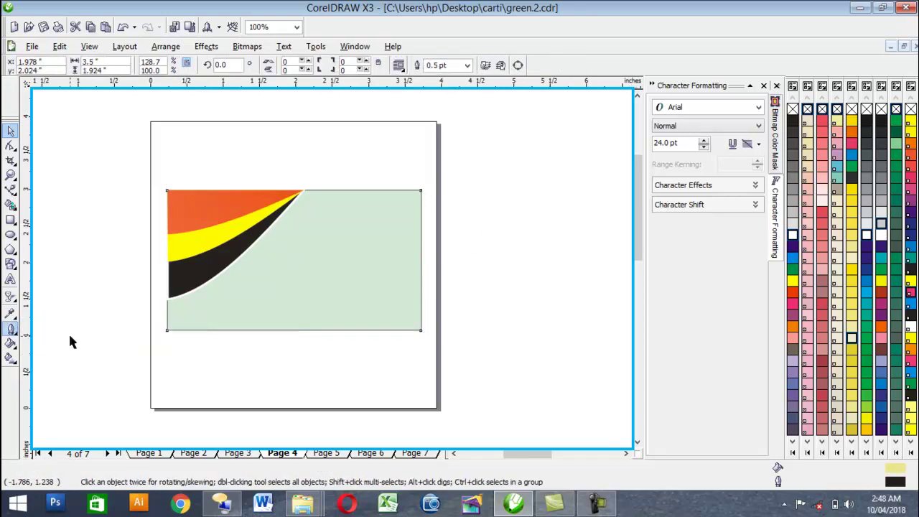
left_click(89, 322)
scroll(383, 237, "down", 1)
scroll(332, 274, "up", 1)
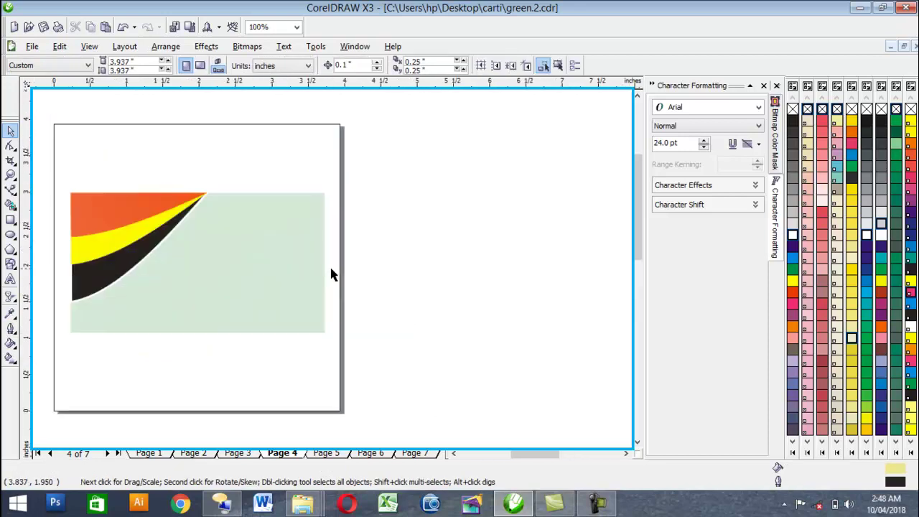
Step: Bring the sunburst bitmap onto the card and resize it to about 3.65 inches wide by 2.46 inches high
scroll(237, 259, "down", 1)
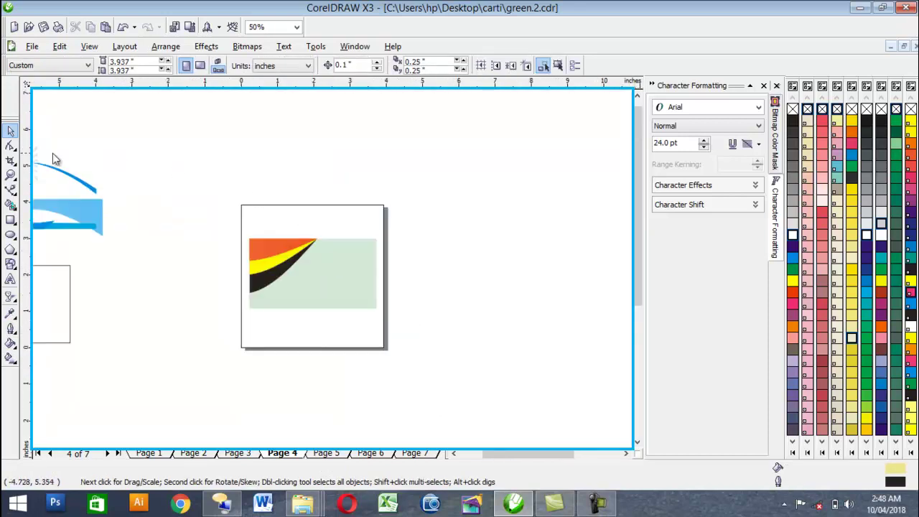
left_click_drag(36, 155, 327, 274)
key("ctrl+z")
left_click(382, 215)
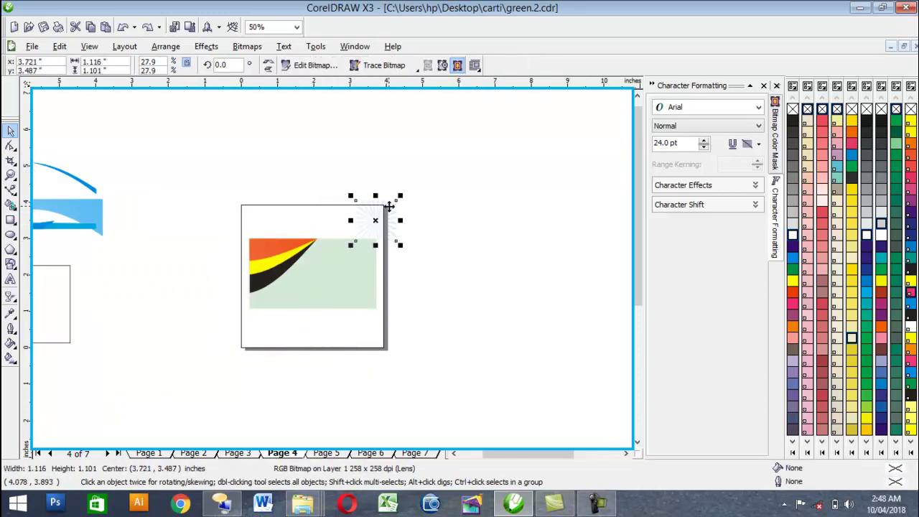
left_click_drag(350, 247, 271, 326)
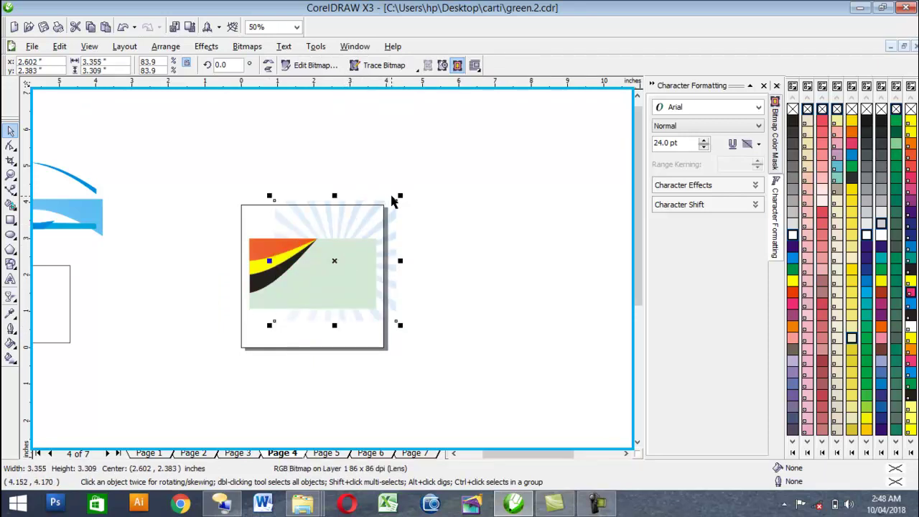
left_click_drag(400, 195, 369, 227)
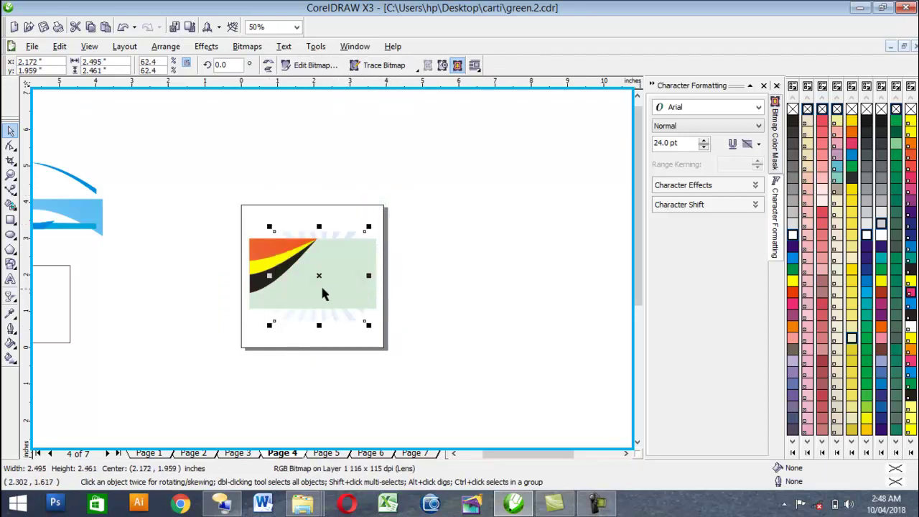
left_click_drag(270, 277, 241, 276)
left_click_drag(369, 275, 382, 276)
Step: Move the sunburst bitmap beside the card and PowerClip it inside the pale green background rectangle
left_click_drag(315, 277, 464, 238)
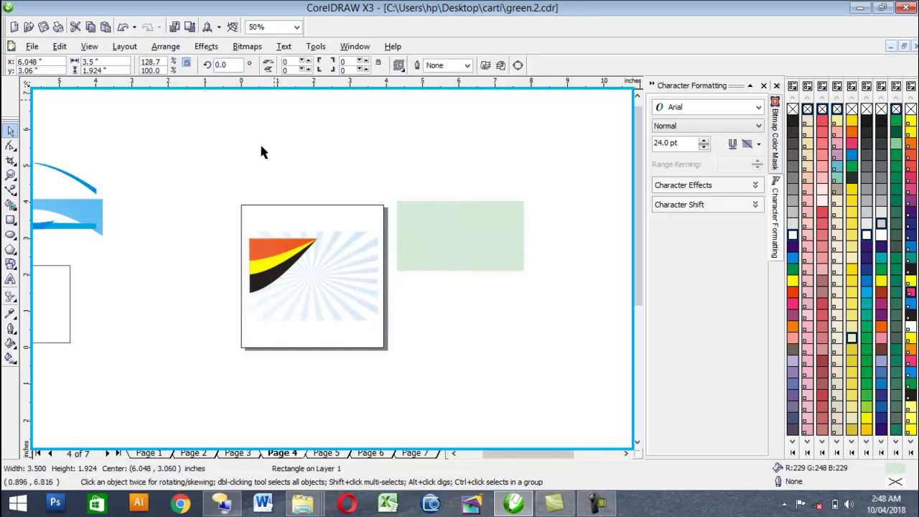
key("ctrl+z")
left_click_drag(350, 318, 480, 263)
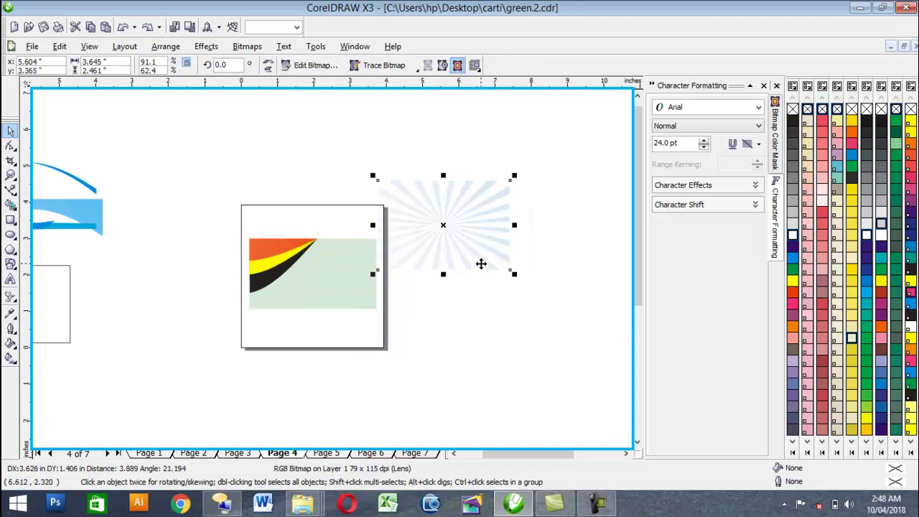
left_click(206, 46)
mouse_move(227, 224)
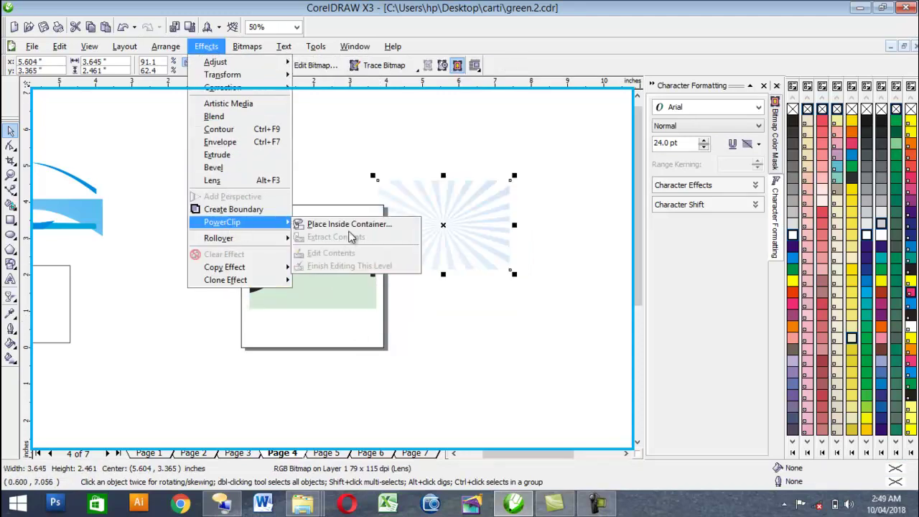
left_click(337, 223)
left_click(319, 299)
left_click(92, 144)
scroll(350, 274, "up", 1)
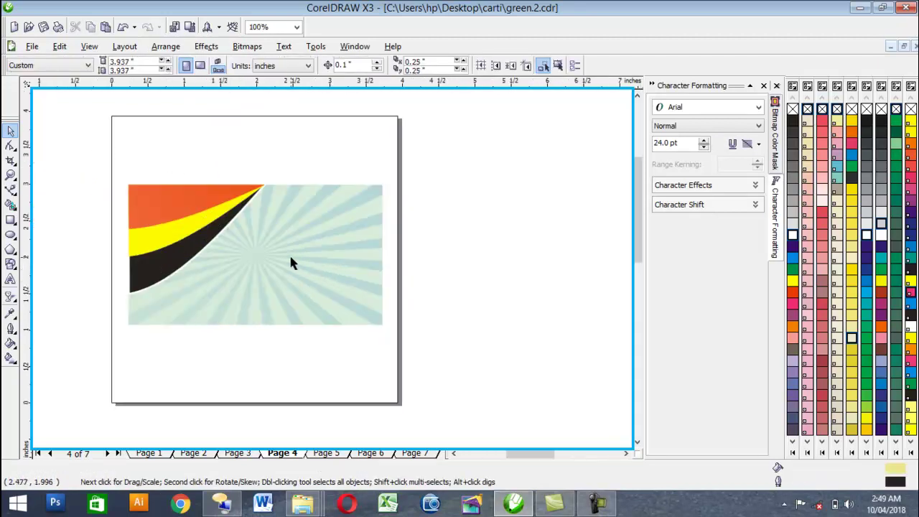
scroll(335, 269, "down", 1)
scroll(337, 270, "up", 1)
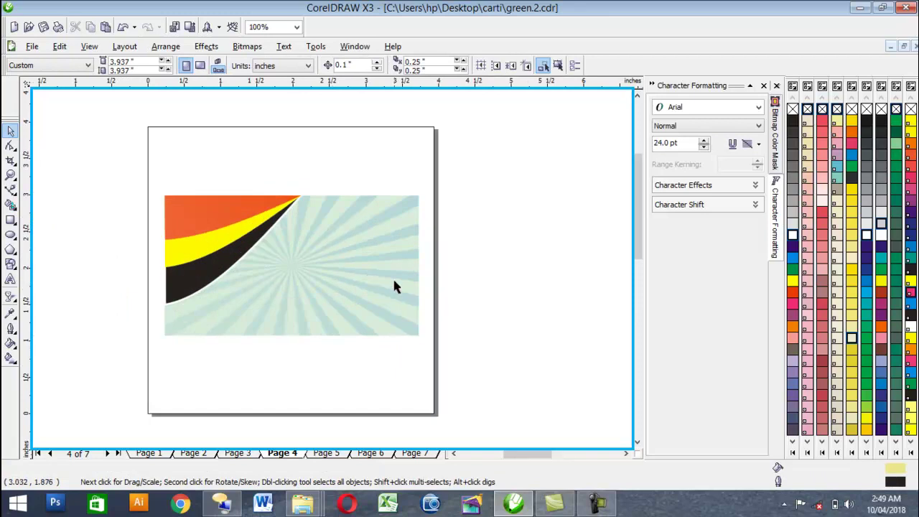
left_click(374, 288)
key("Escape")
Step: Draw a thin rectangle about 3.5 inches wide and 0.17 inches high across the card's bottom edge
scroll(358, 289, "down", 1)
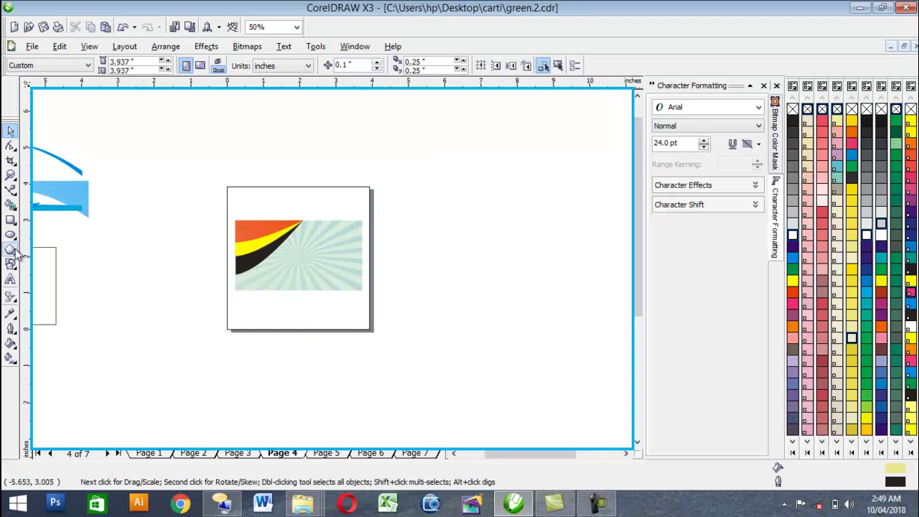
left_click(11, 220)
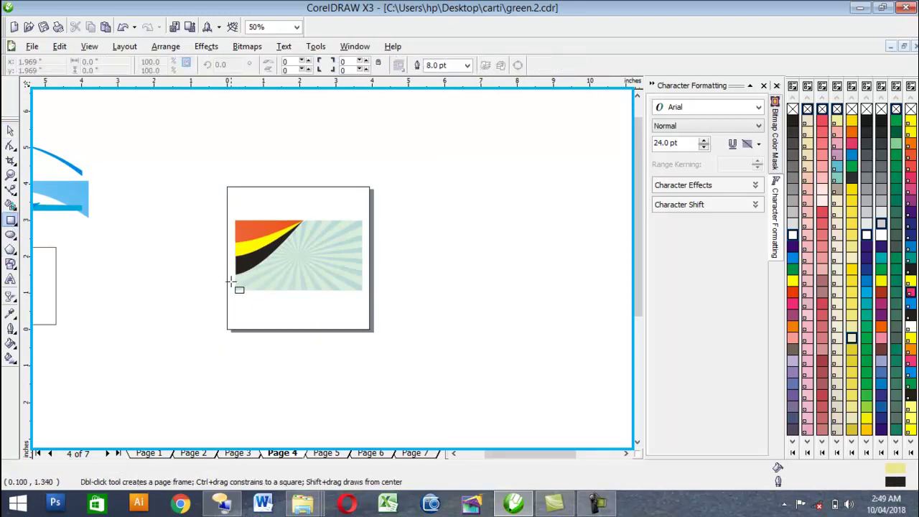
left_click_drag(235, 285, 366, 289)
scroll(327, 273, "up", 1)
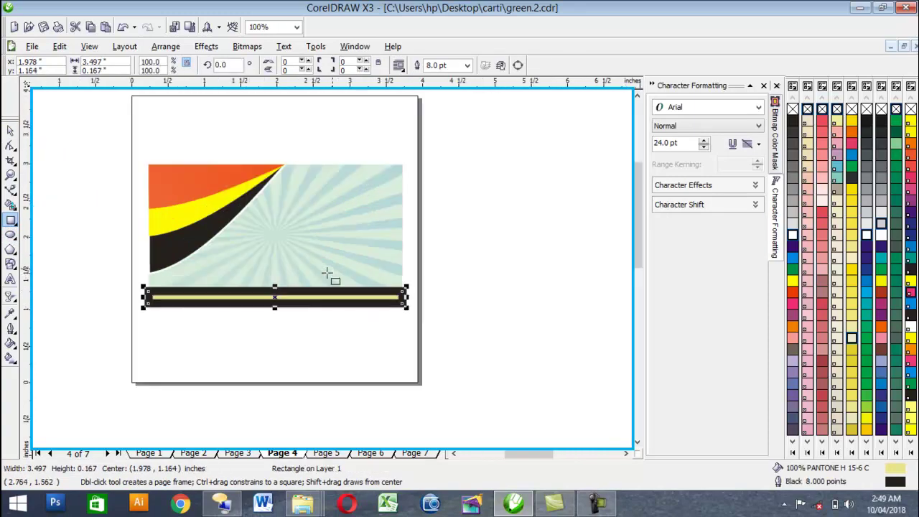
Step: Remove the outline from the thin bottom rectangle and fill it with black
left_click(11, 329)
left_click(68, 335)
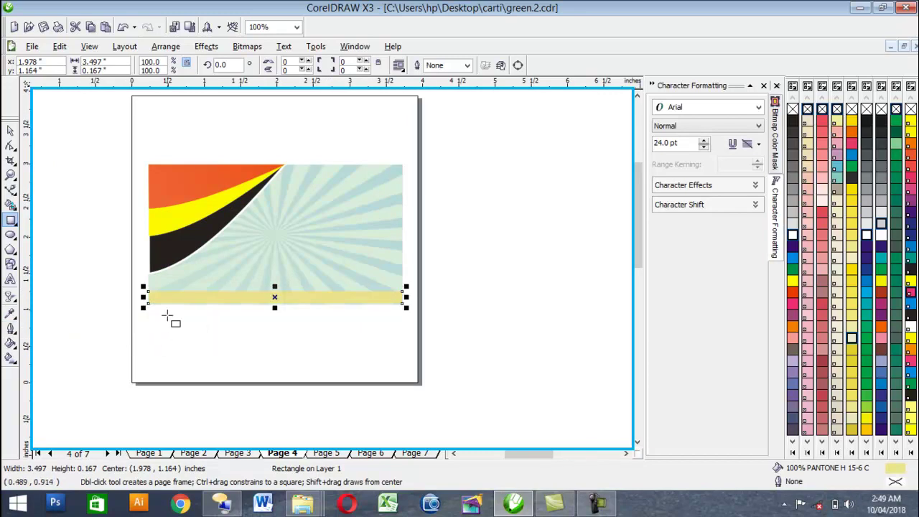
left_click(792, 120)
Step: Stretch the black bar down to the card's bottom edge, making it about 0.18 inches high
scroll(274, 296, "up", 1)
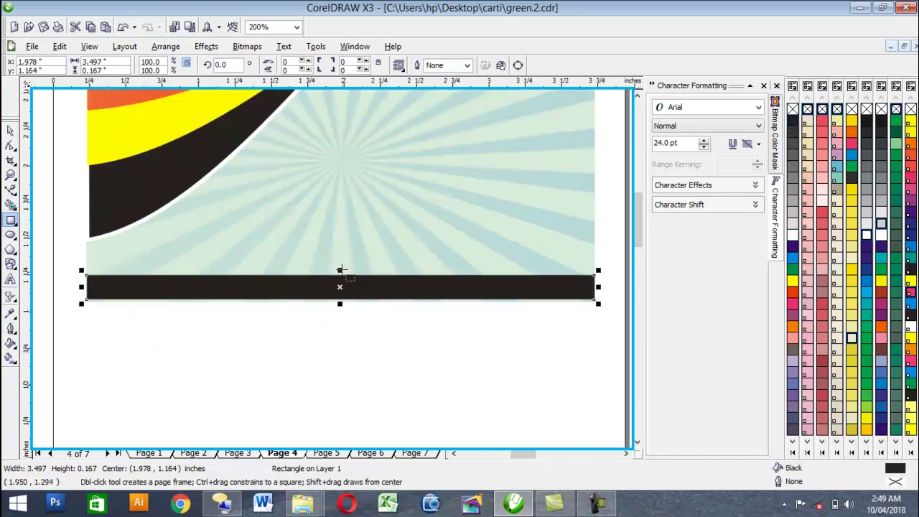
scroll(339, 305, "up", 1)
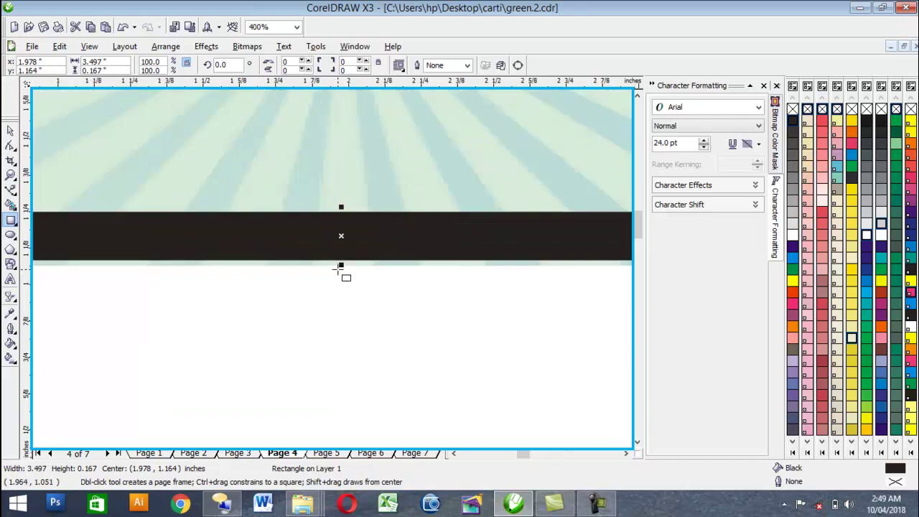
left_click_drag(341, 266, 343, 268)
scroll(345, 230, "down", 2)
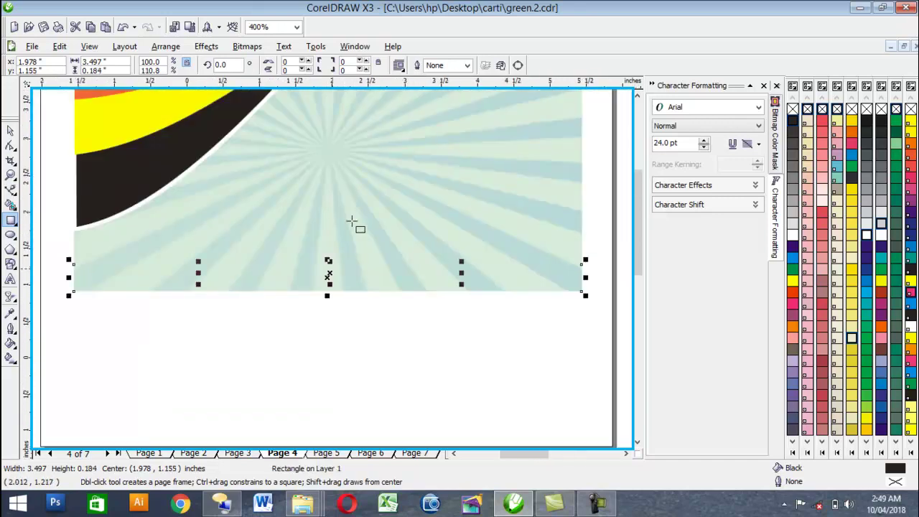
left_click(11, 130)
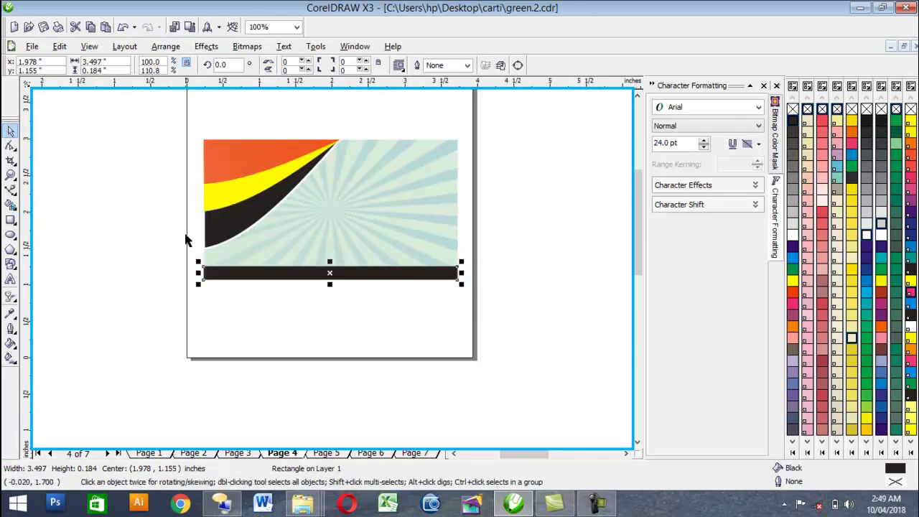
left_click(193, 250)
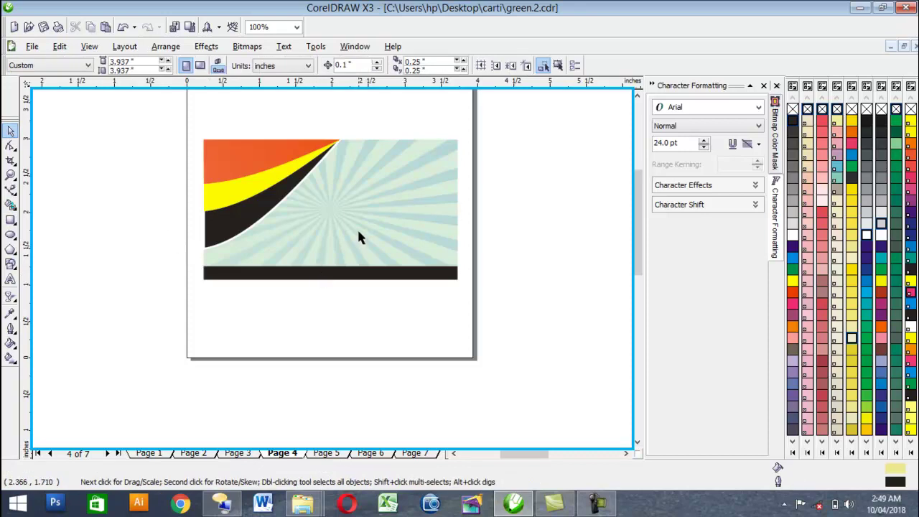
scroll(336, 251, "down", 1)
scroll(336, 252, "up", 1)
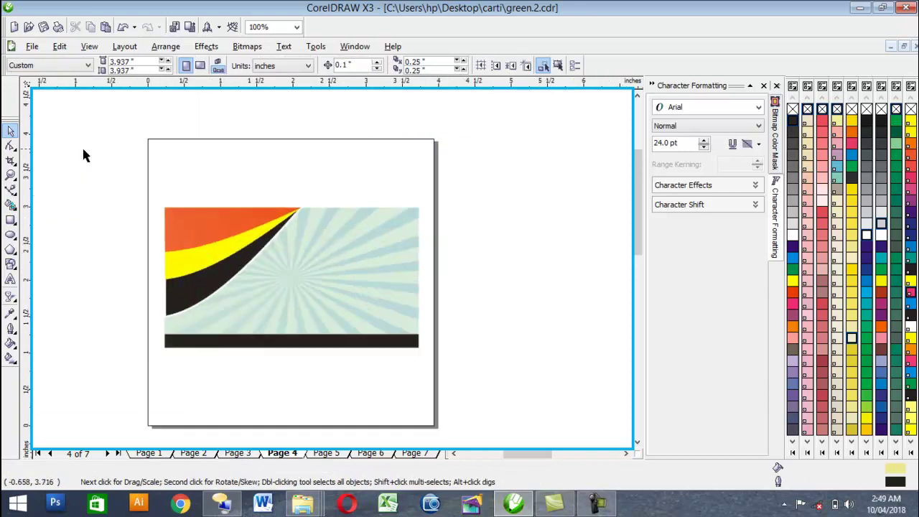
left_click(10, 279)
left_click(221, 237)
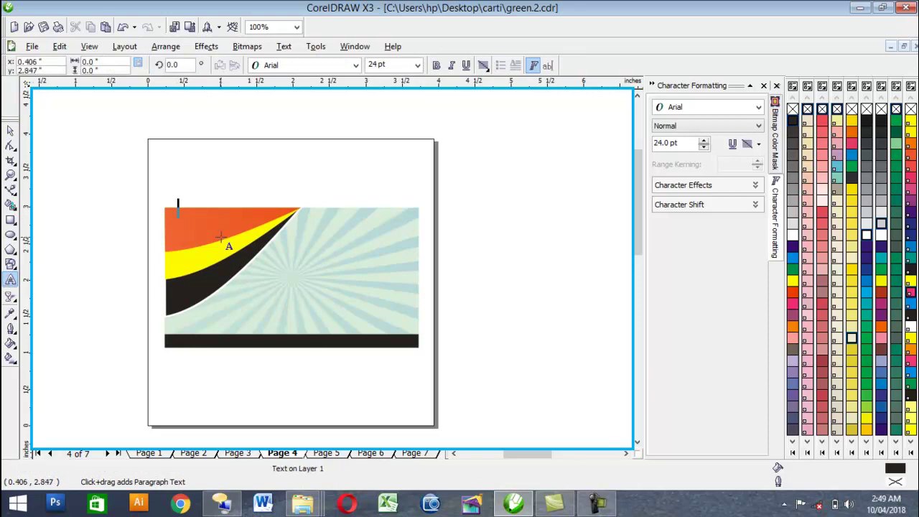
type("N")
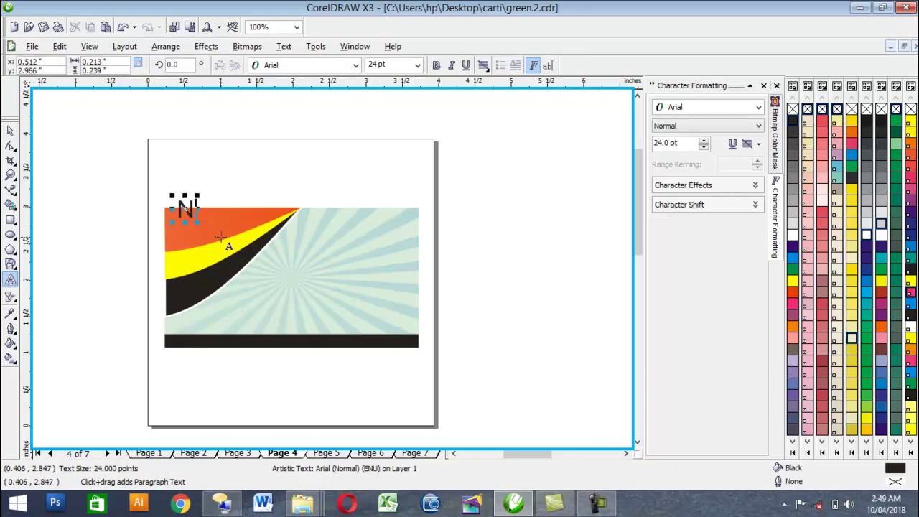
type("ame")
key("Escape")
left_click(11, 133)
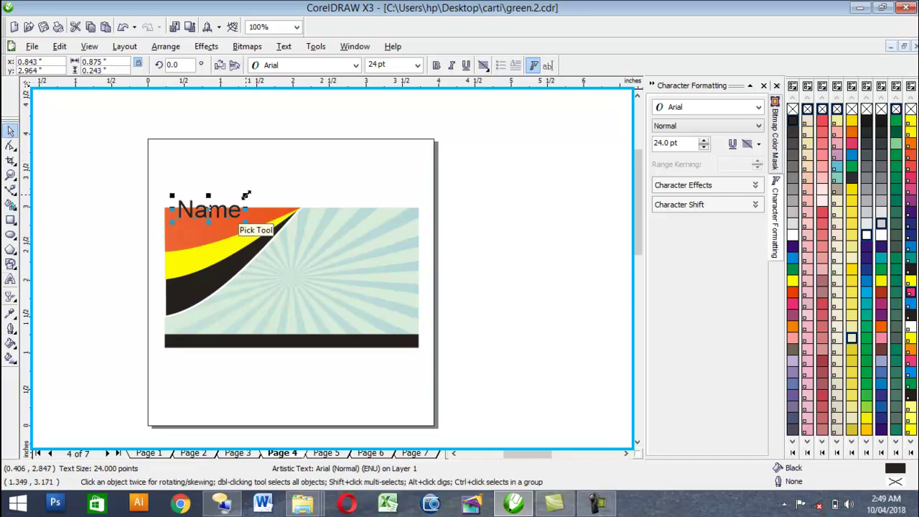
key("Delete")
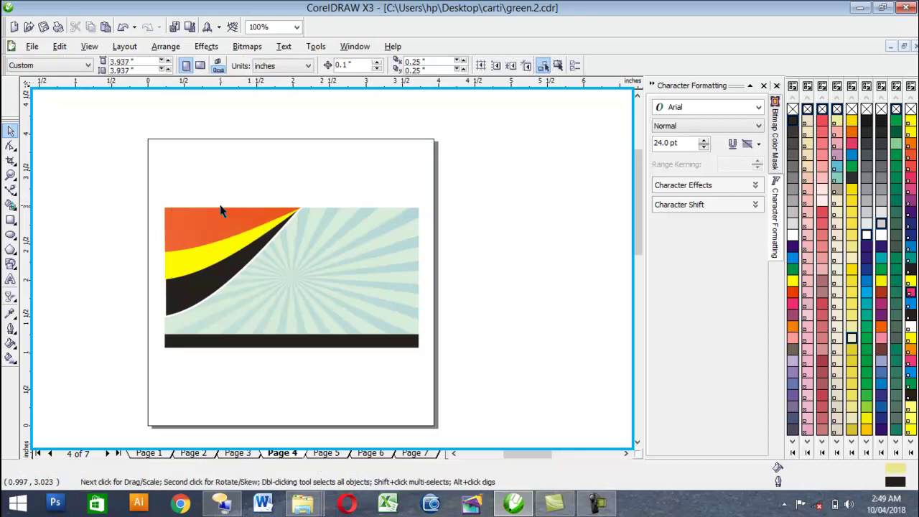
Step: Add artistic text over the card's red corner shape with the contact's full name and, on a second line, the phone number
left_click(10, 278)
left_click(180, 227)
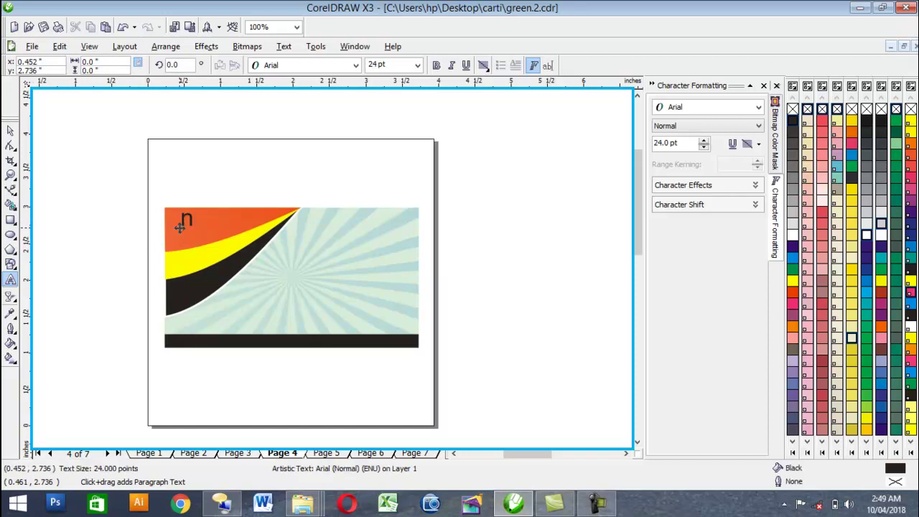
type("a")
type("E")
type("ha")
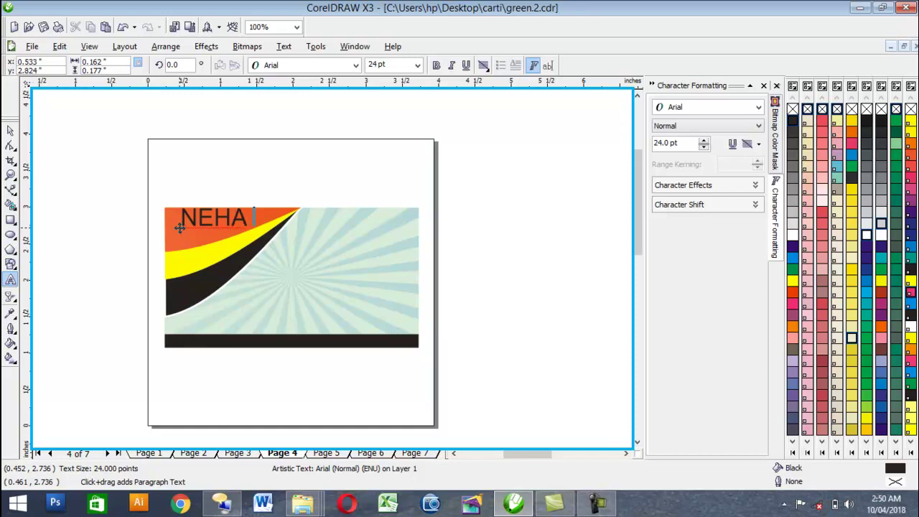
type("AIN ")
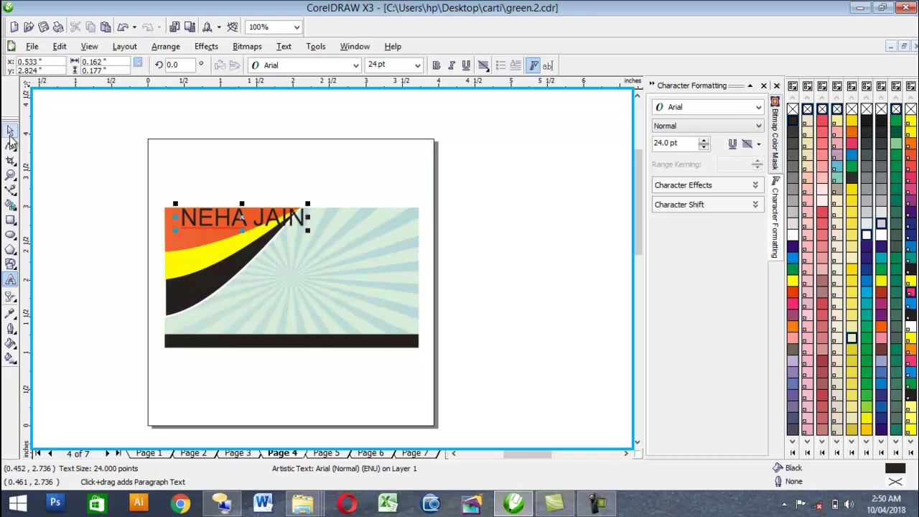
type("12345678")
key("F3")
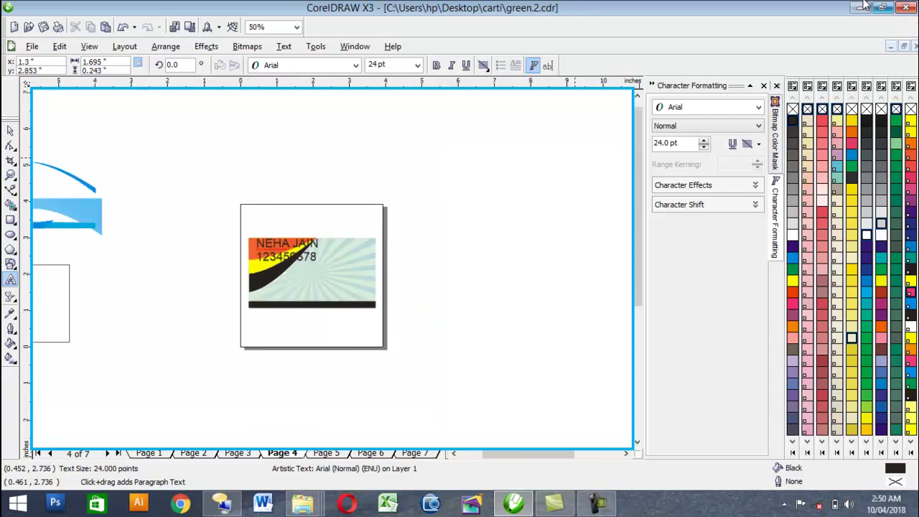
left_click(10, 131)
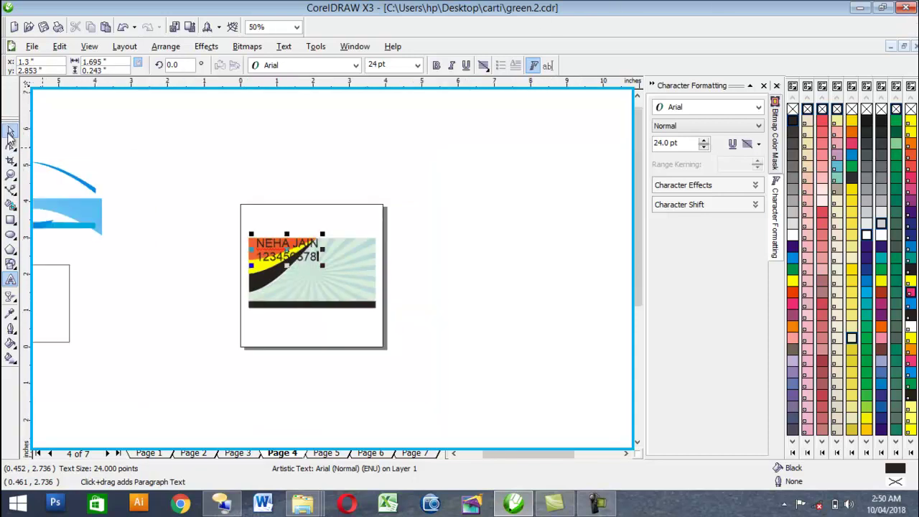
Step: Make the name and phone number text bold and set its size to 10 pt
left_click(436, 65)
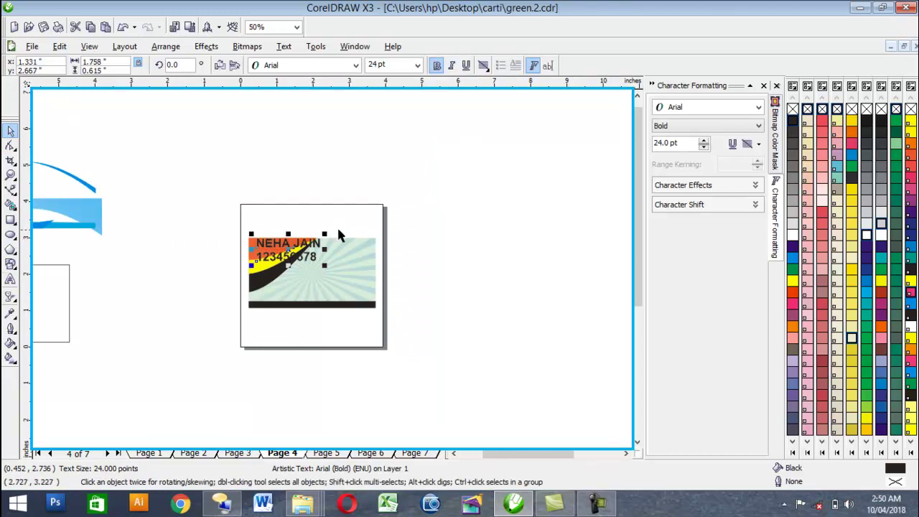
left_click_drag(389, 64, 324, 65)
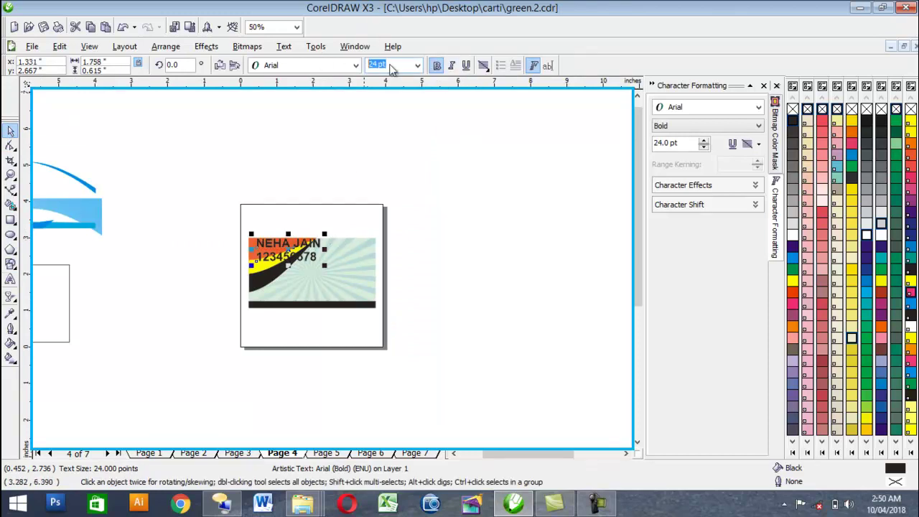
key("Return")
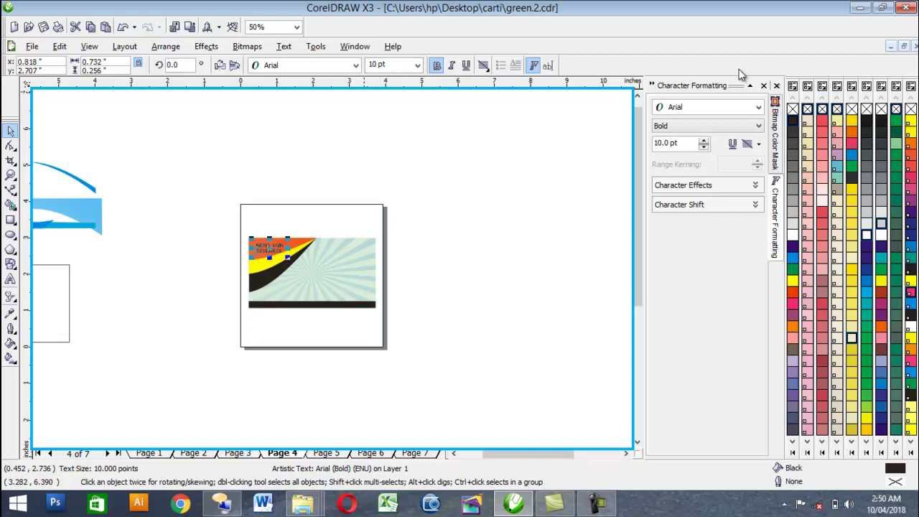
Step: Fill the name and phone number text with white and move it closer to the card's upper-left corner
left_click(792, 237)
scroll(462, 242, "up", 1)
left_click_drag(95, 248, 90, 245)
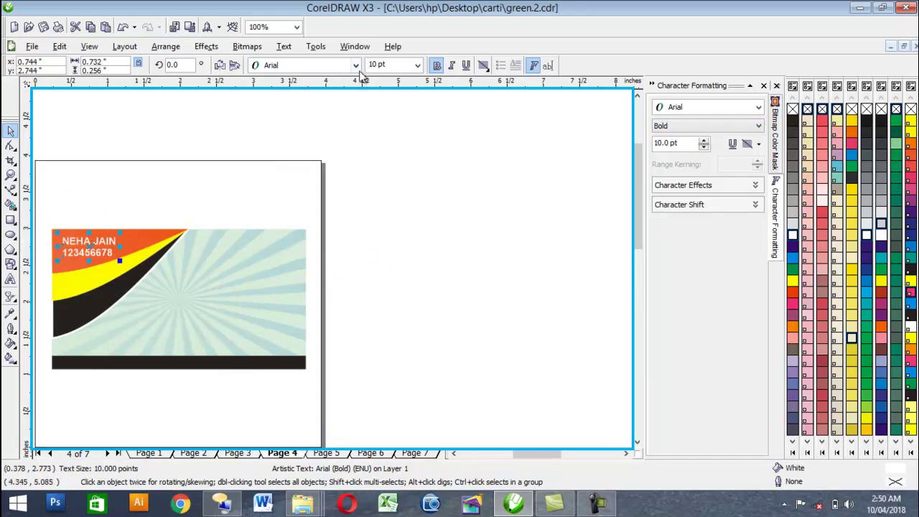
Step: Set the name and phone number text size to 8 pt
left_click(381, 64)
type("8")
key("Return")
left_click(507, 332)
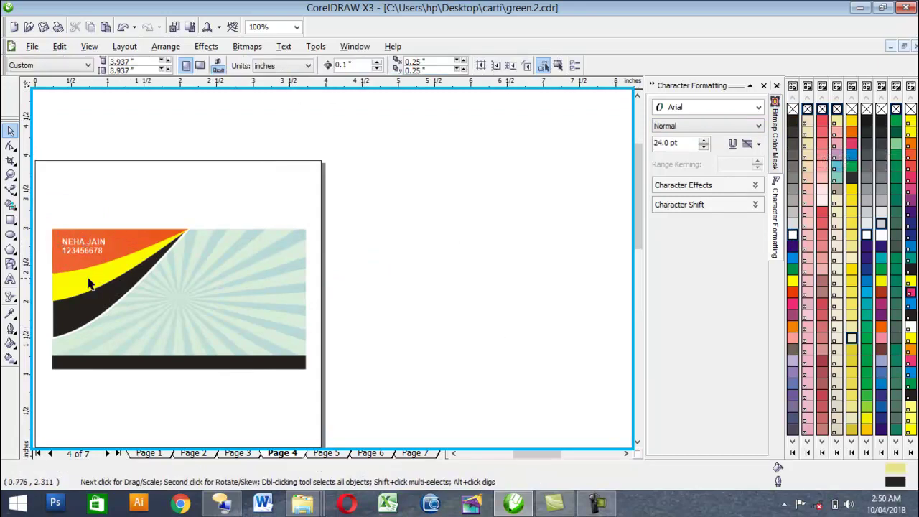
Step: Edit the phone number line in the corner text to add the extra digits
left_click(10, 294)
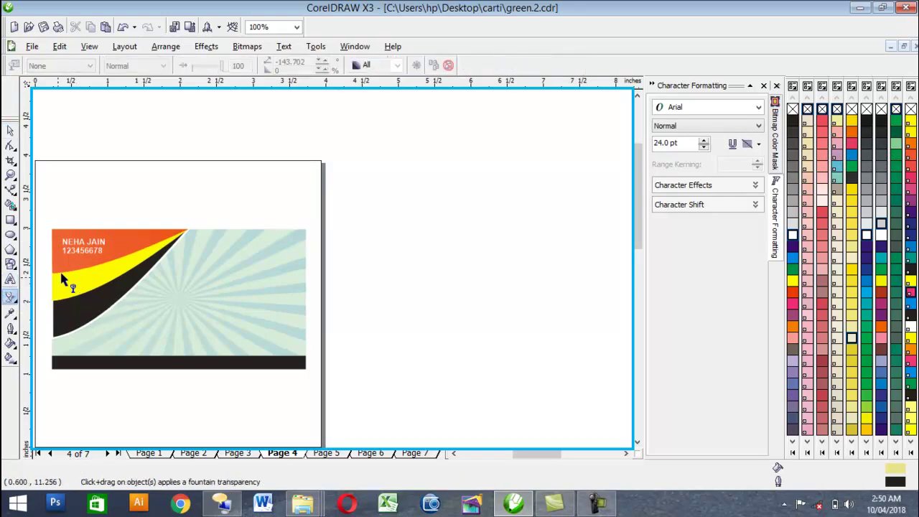
left_click(10, 278)
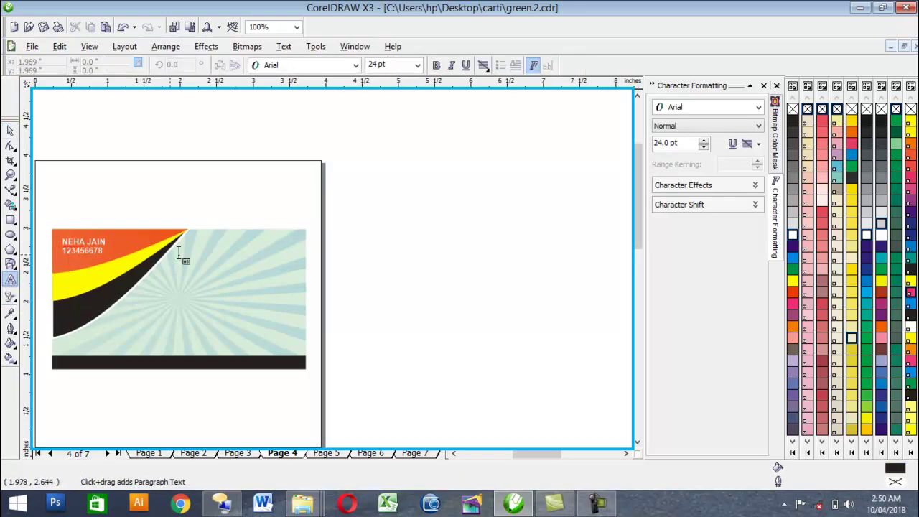
left_click(97, 251)
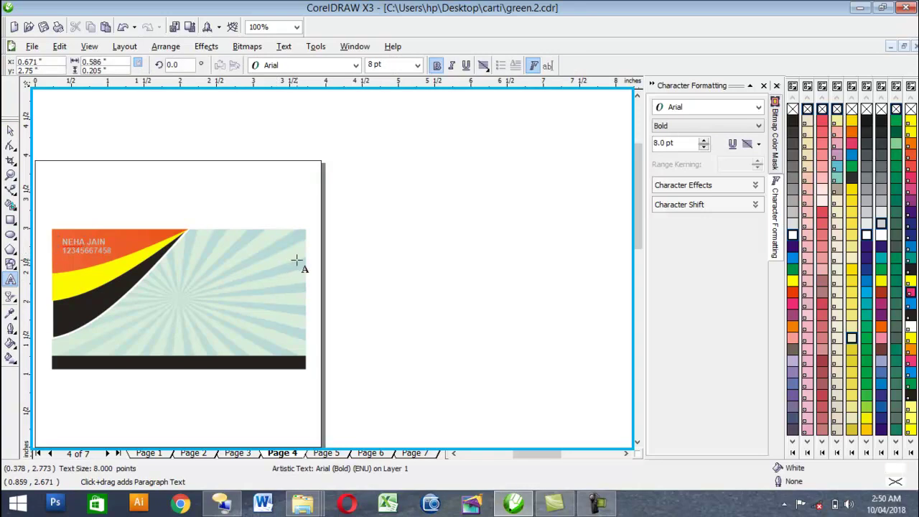
left_click(10, 130)
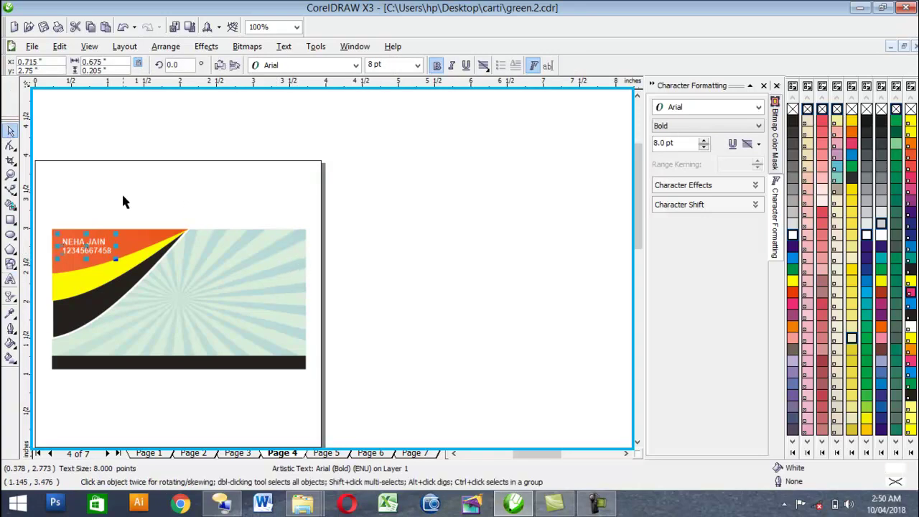
left_click(352, 263)
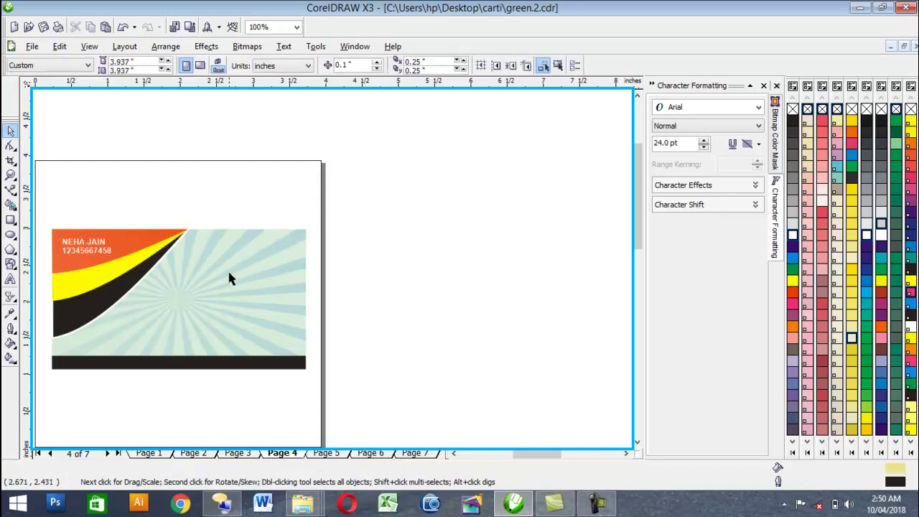
Step: Add the artistic text "Wbssite WWWibff.com" in 24 pt Arial over the black bar at the card's bottom
scroll(237, 288, "down", 2)
scroll(361, 280, "up", 2)
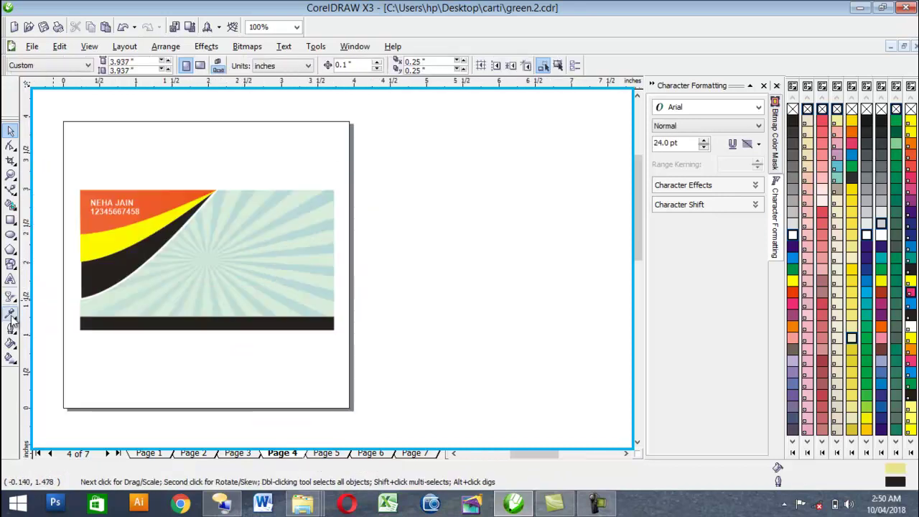
left_click(10, 279)
left_click(90, 323)
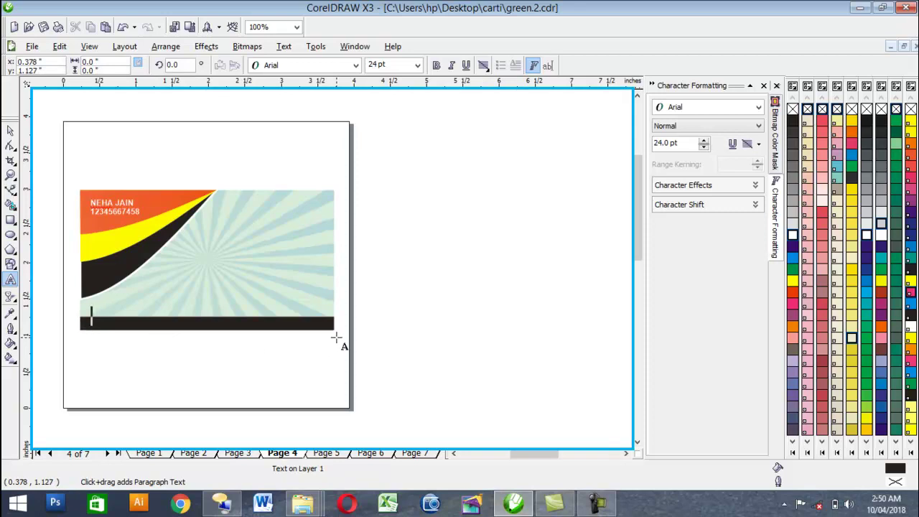
type("W")
type("h")
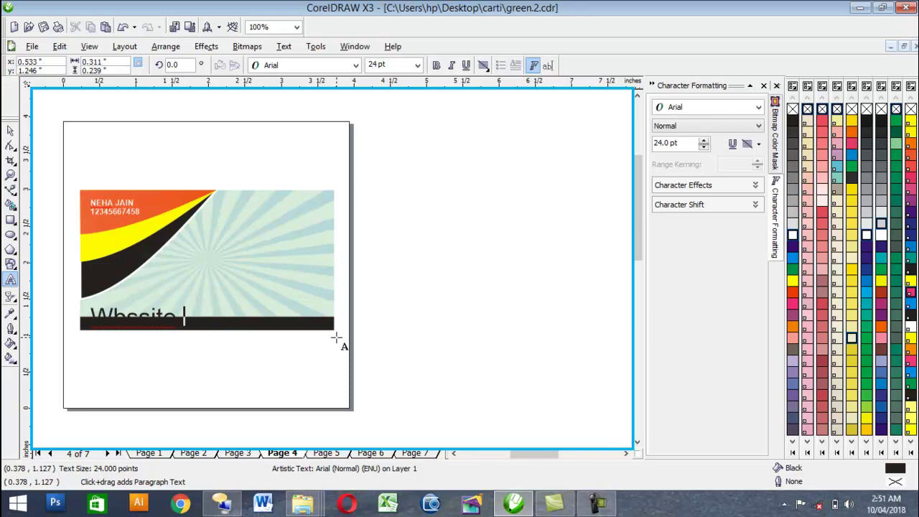
type("WWWibff")
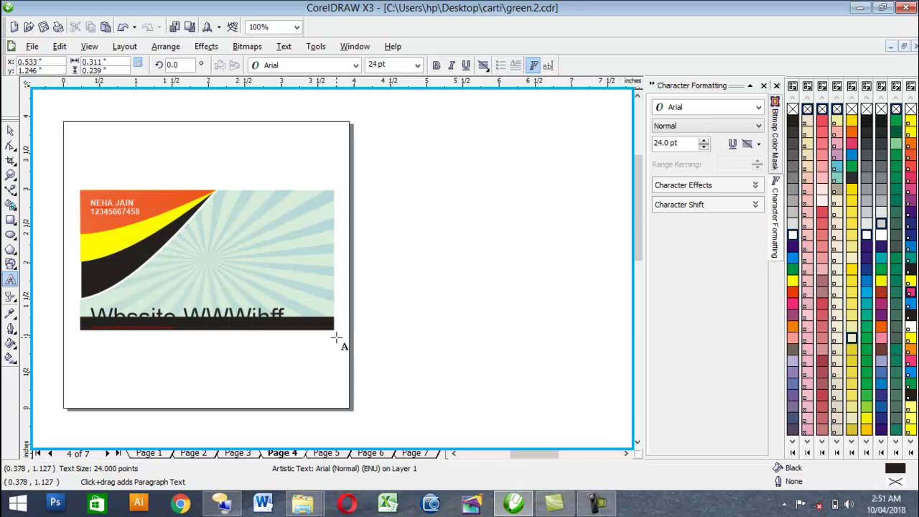
type(" com")
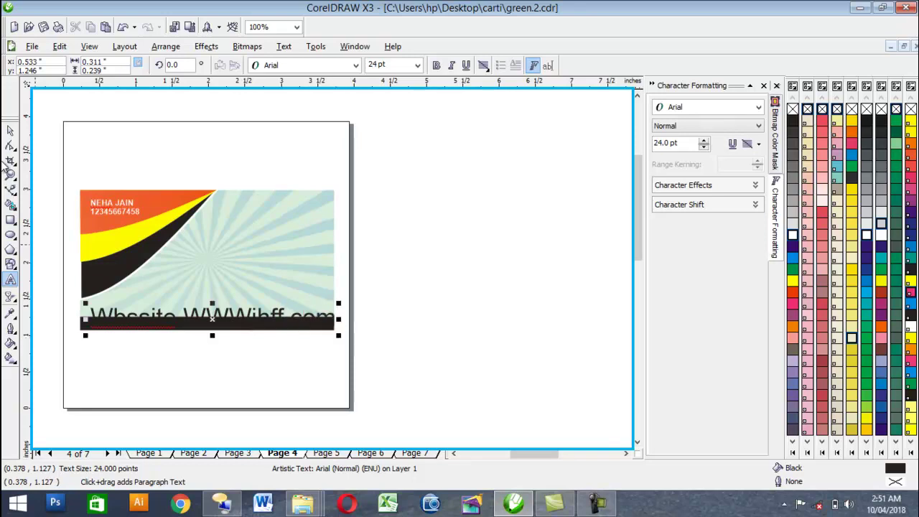
Step: Set the website text over the card's black bar to 8 pt
left_click(11, 130)
left_click(400, 64)
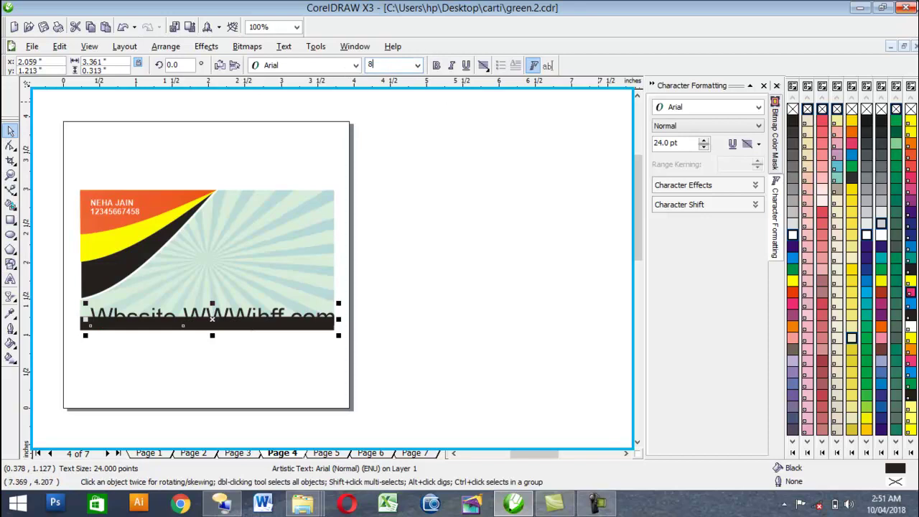
key("Return")
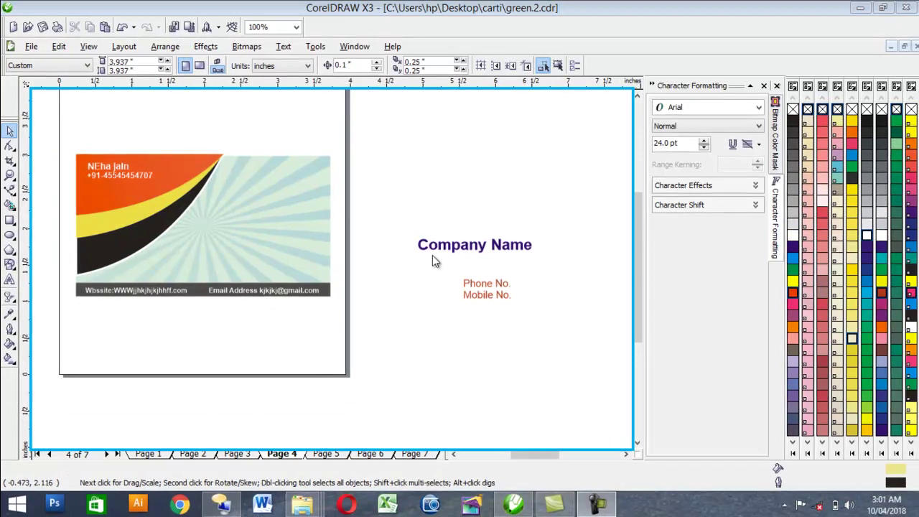
Step: Move the "Company Name" text onto the card's sunburst area and draw a rectangle about 1.67 by 0.28 inches over it
left_click_drag(471, 255, 258, 225)
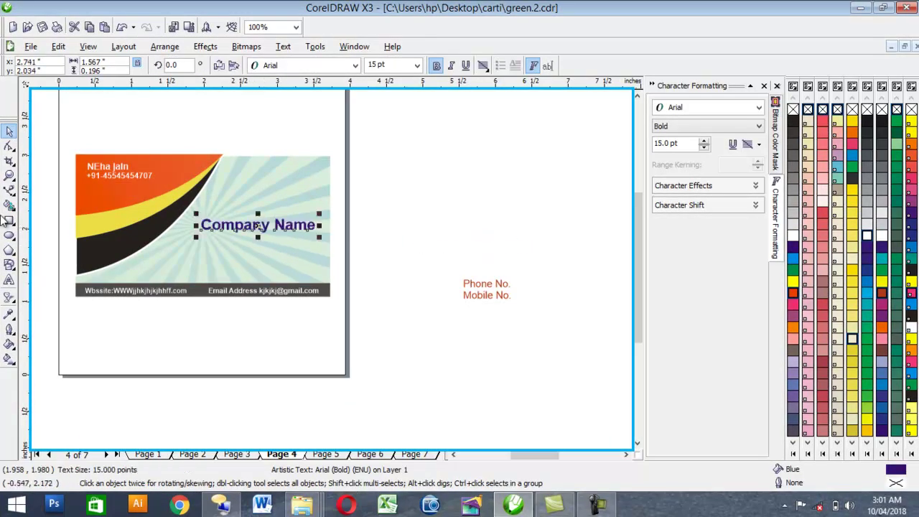
key("F6")
left_click_drag(199, 220, 319, 240)
left_click(10, 130)
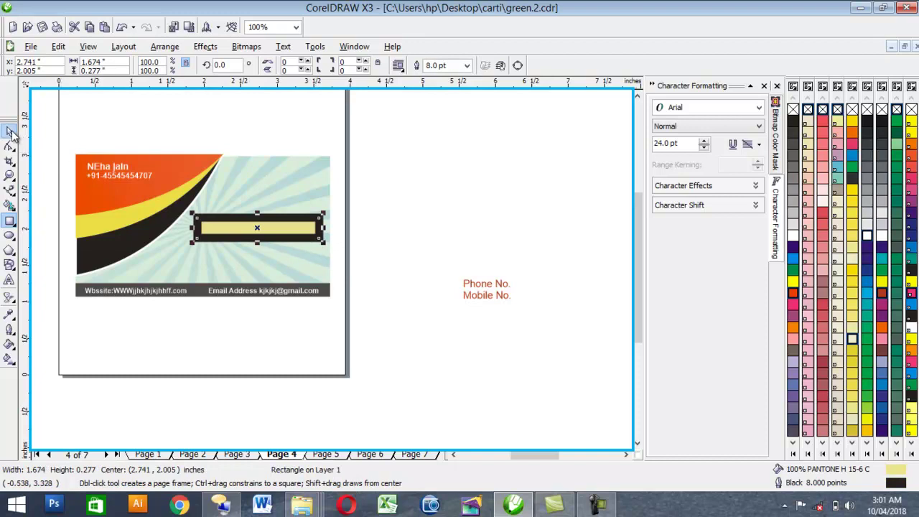
Step: Remove the new rectangle's outline and place it behind the "Company Name" text
left_click(10, 331)
left_click(68, 335)
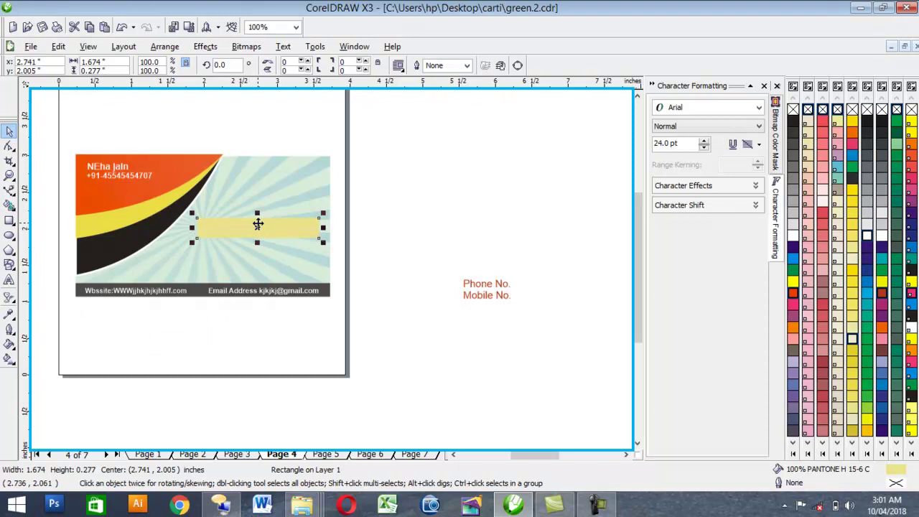
key("ctrl+Next")
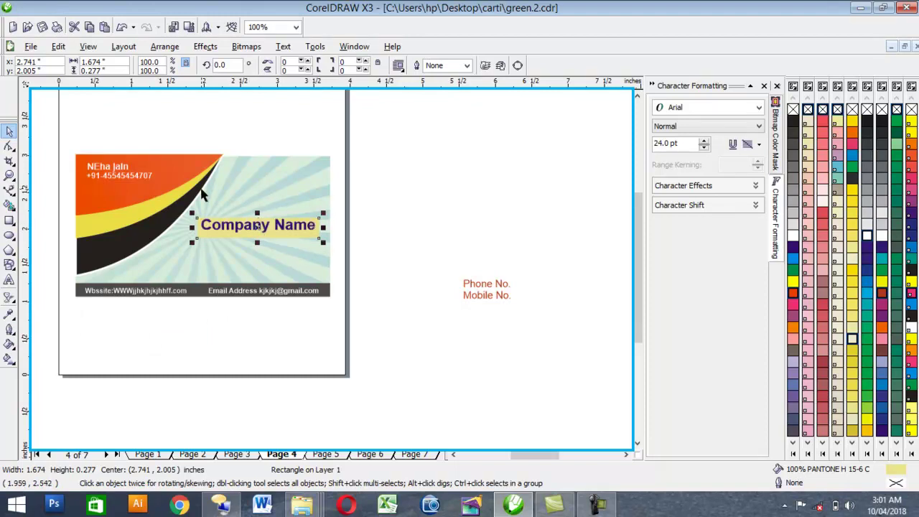
Step: Round all four corners of the rectangle behind "Company Name" to a roundness of 67
left_click(9, 146)
left_click_drag(200, 245, 206, 256)
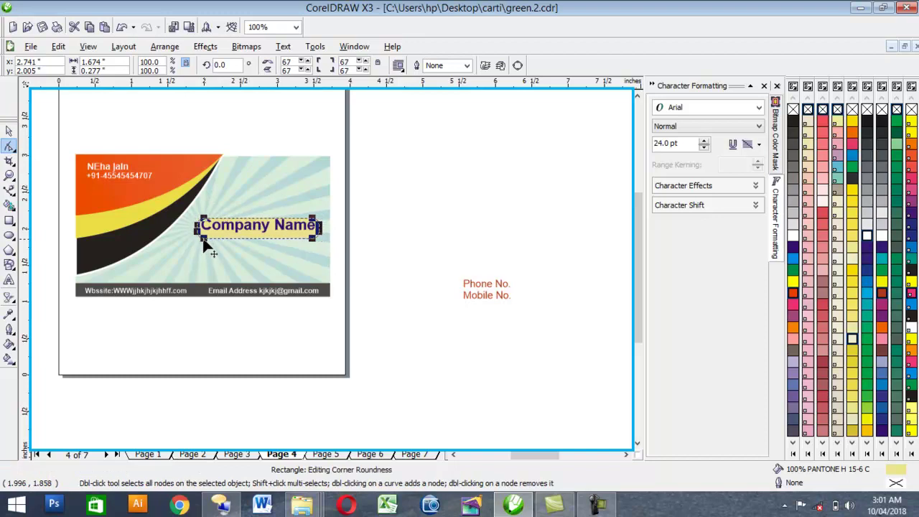
left_click(9, 132)
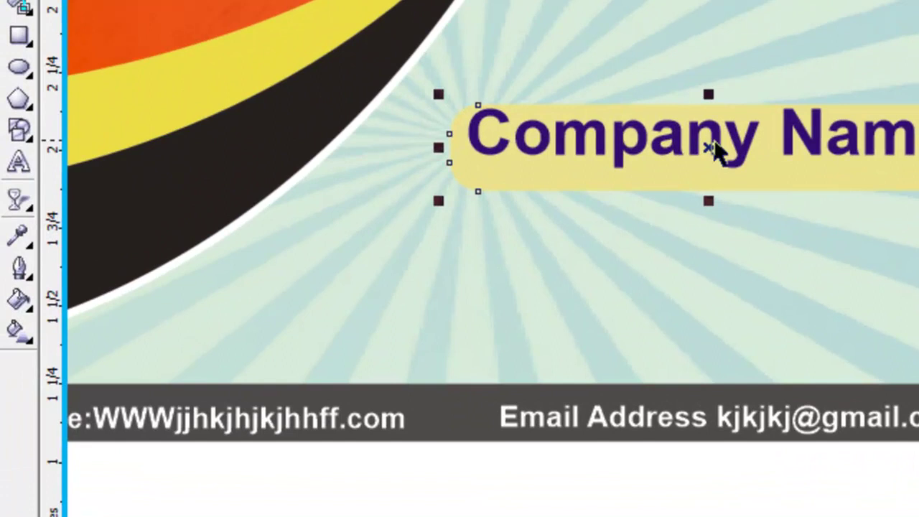
Step: Shift the "Company Name" text slightly down so it sits centred in the rounded rectangle
left_click_drag(717, 151, 718, 150)
scroll(718, 148, "down", 2)
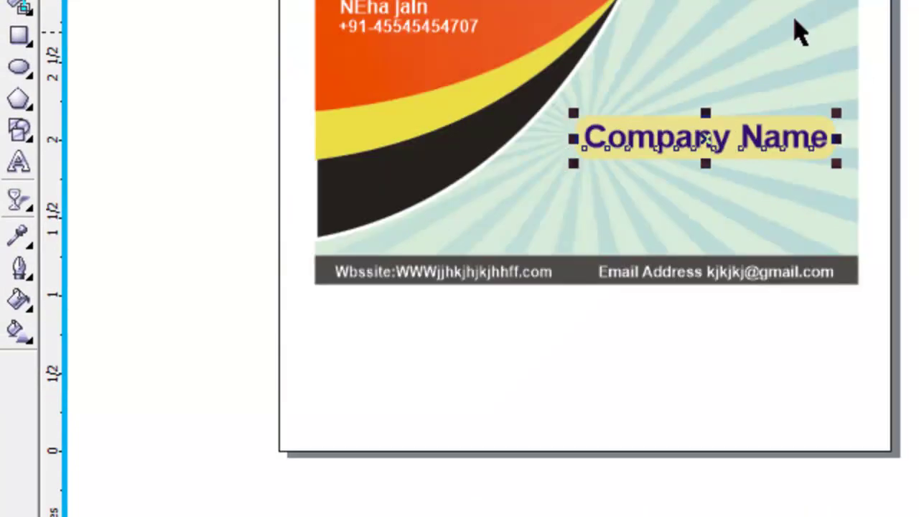
scroll(797, 30, "up", 2)
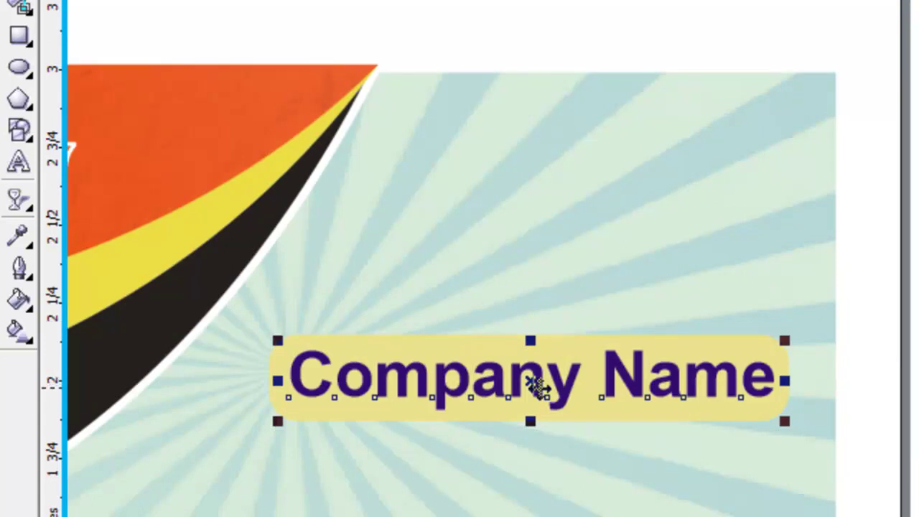
Step: Give the rounded rectangle behind "Company Name" a white 1 pt outline
left_click(749, 349)
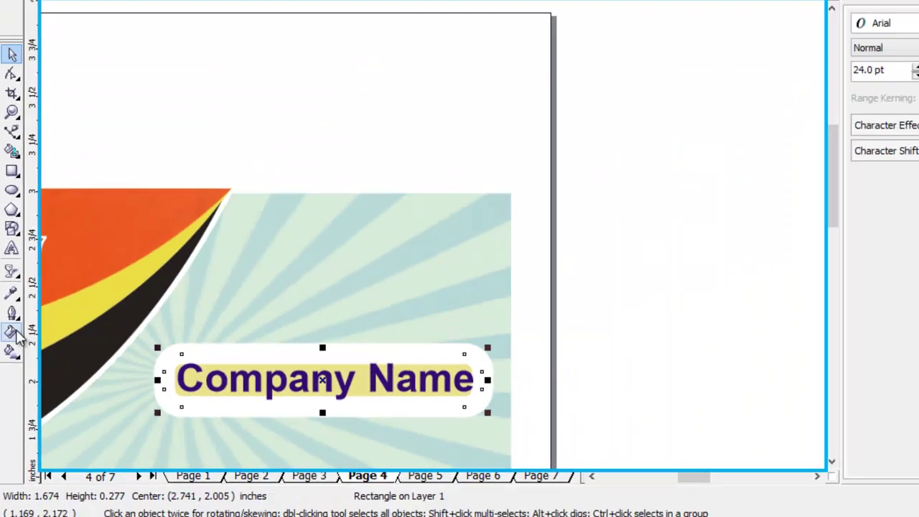
left_click(18, 267)
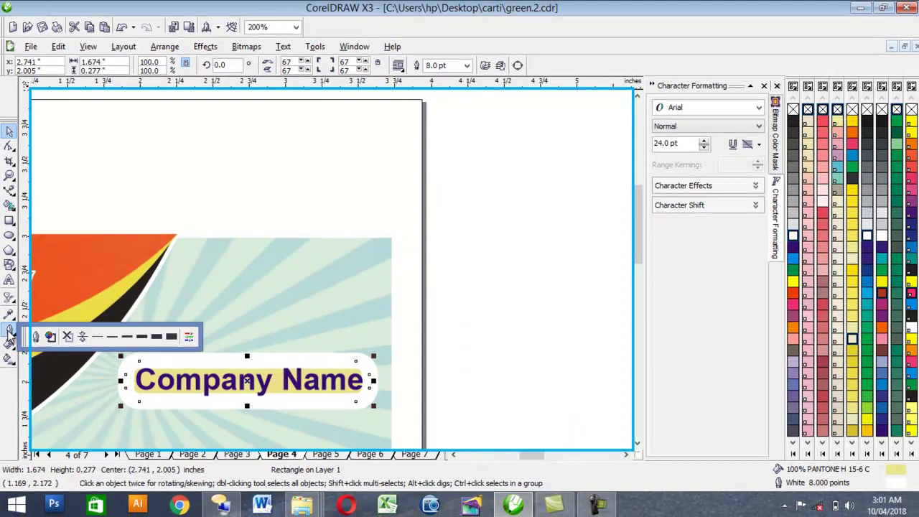
left_click(111, 342)
left_click(439, 362)
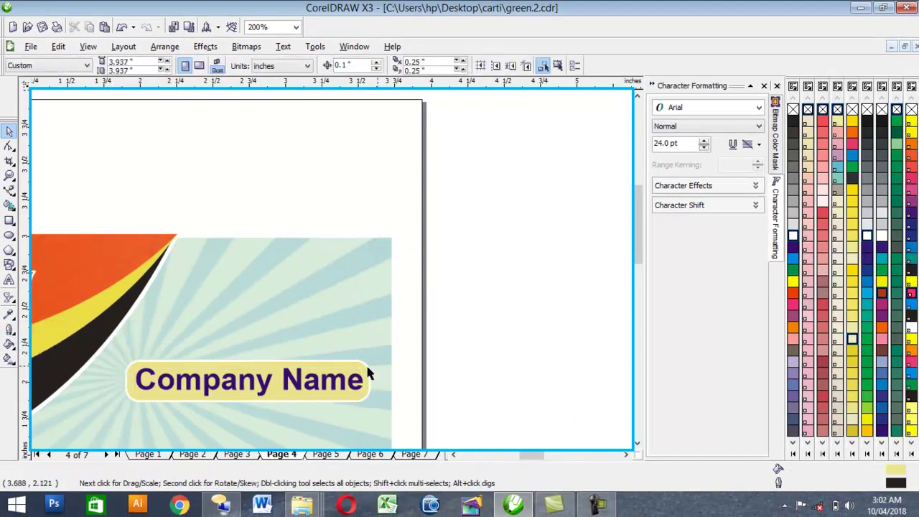
Step: Add a white hairline outline to the "Company Name" text
left_click(258, 395)
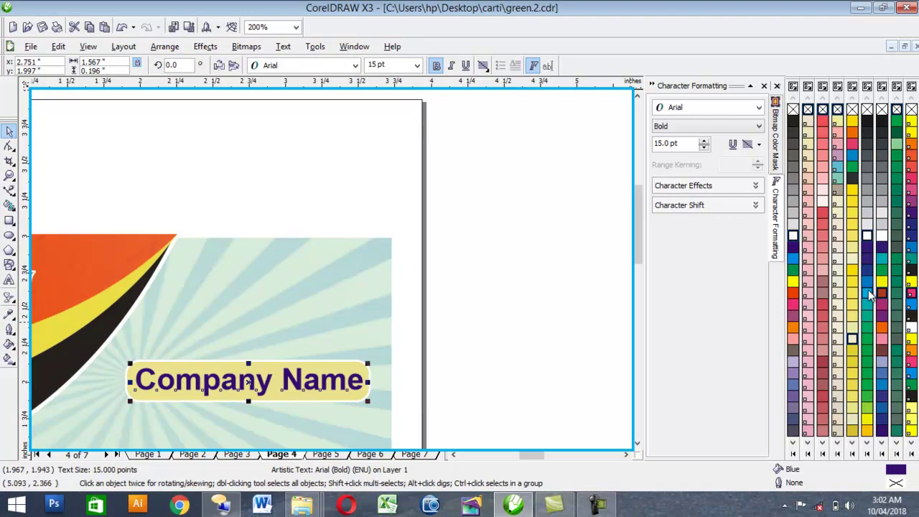
right_click(795, 237)
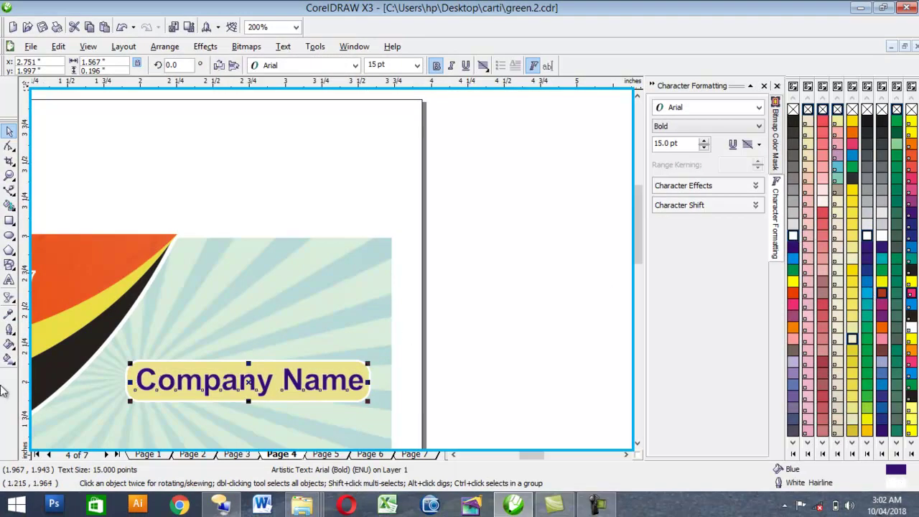
left_click(10, 331)
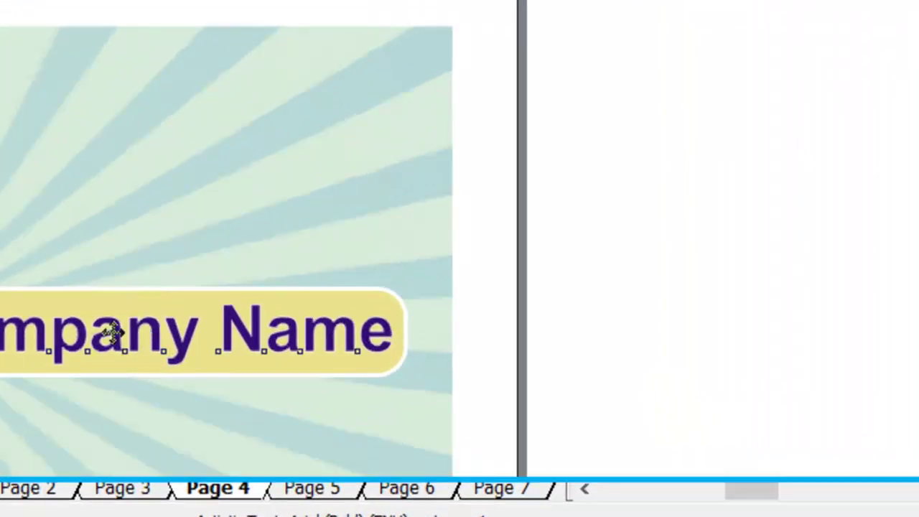
Step: Duplicate the "Company Name" text with a slight diagonal offset and fill the rear copy with white as a backing shadow
left_click_drag(115, 332, 114, 331)
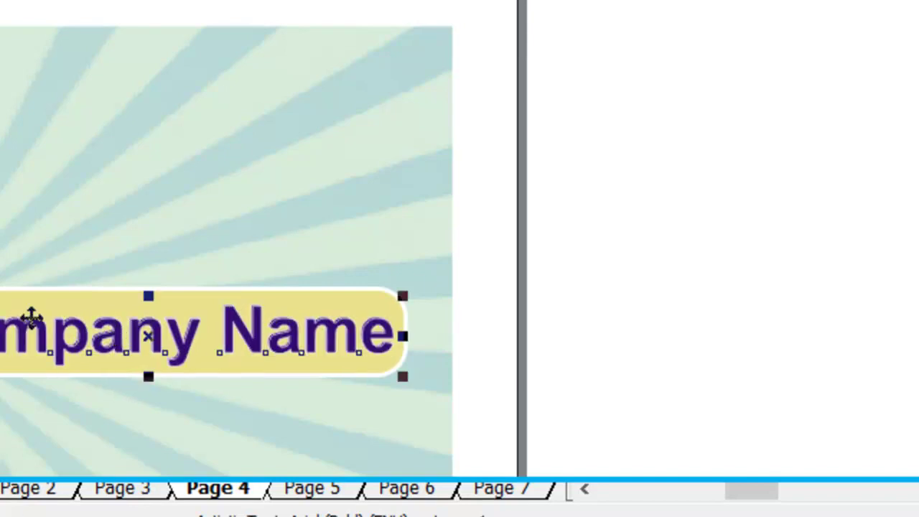
scroll(354, 123, "up", 2)
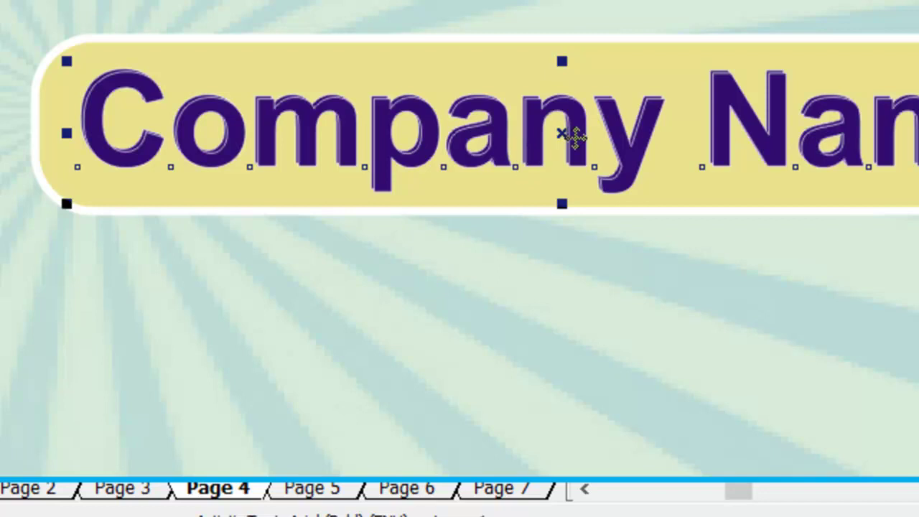
key("Escape")
left_click_drag(562, 141, 564, 142)
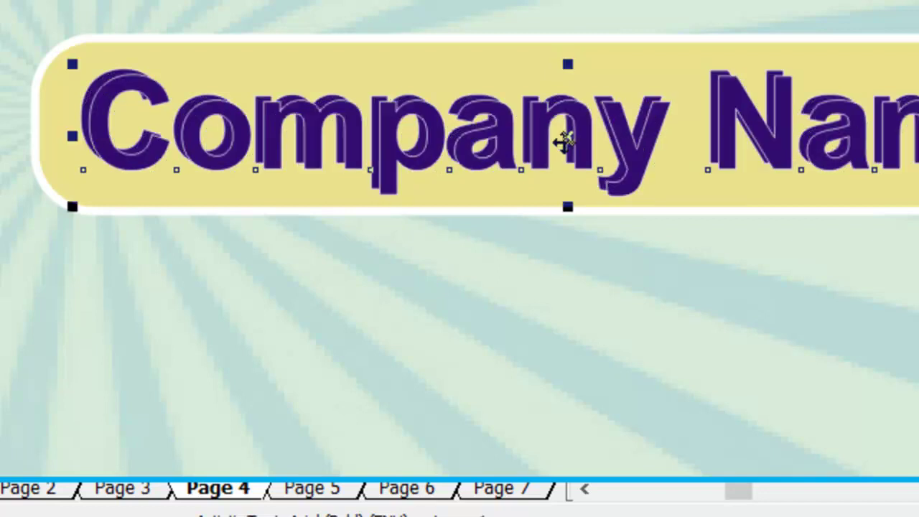
left_click(199, 18)
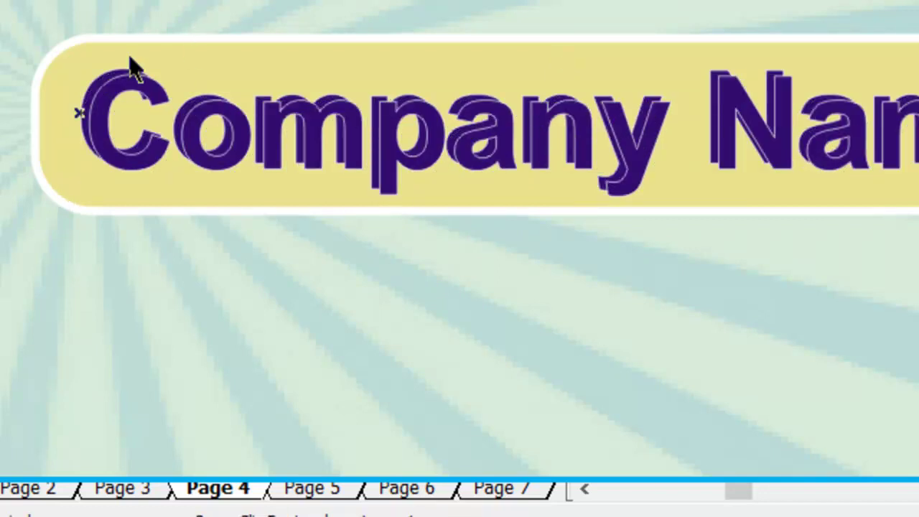
left_click(92, 98)
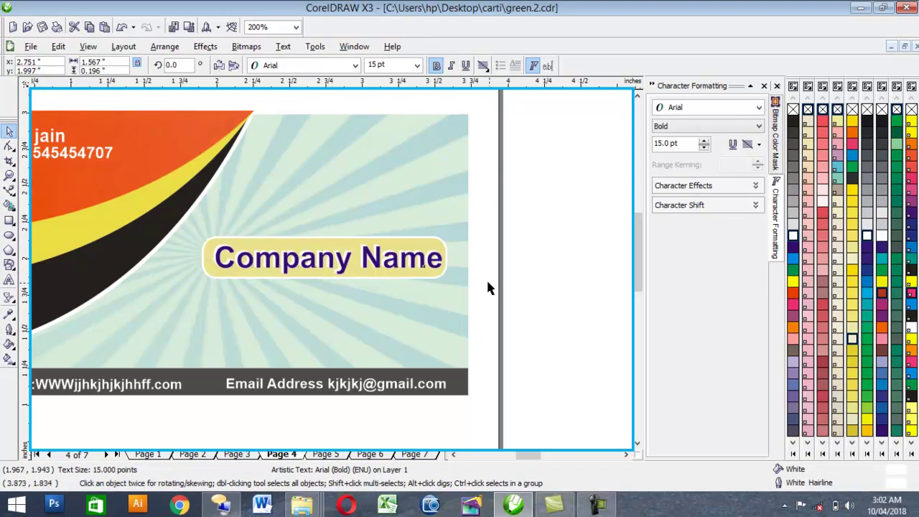
left_click(488, 287)
scroll(333, 270, "up", 1)
scroll(333, 269, "down", 2)
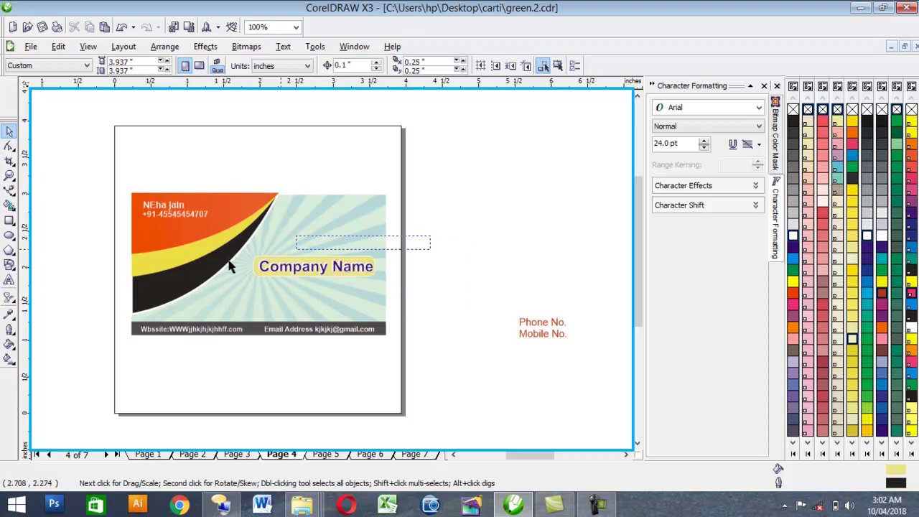
Step: Select the "Company Name" texts together with their rounded rectangle and move them slightly up on the card
left_click_drag(244, 313, 244, 313)
left_click_drag(314, 268, 315, 260)
left_click(406, 257)
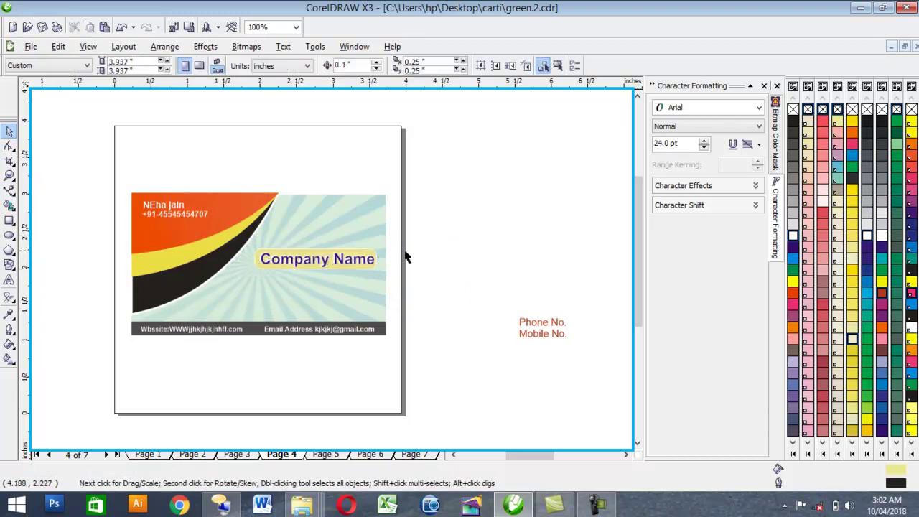
Step: Reduce the height of the rounded rectangle behind "Company Name" to about 0.25 inches from its upper edge
left_click(345, 259)
scroll(328, 263, "up", 2)
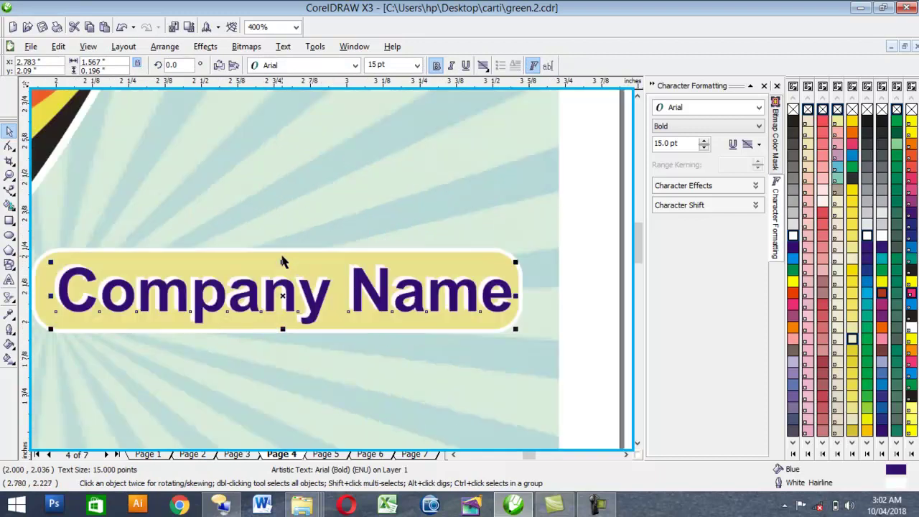
left_click(304, 258)
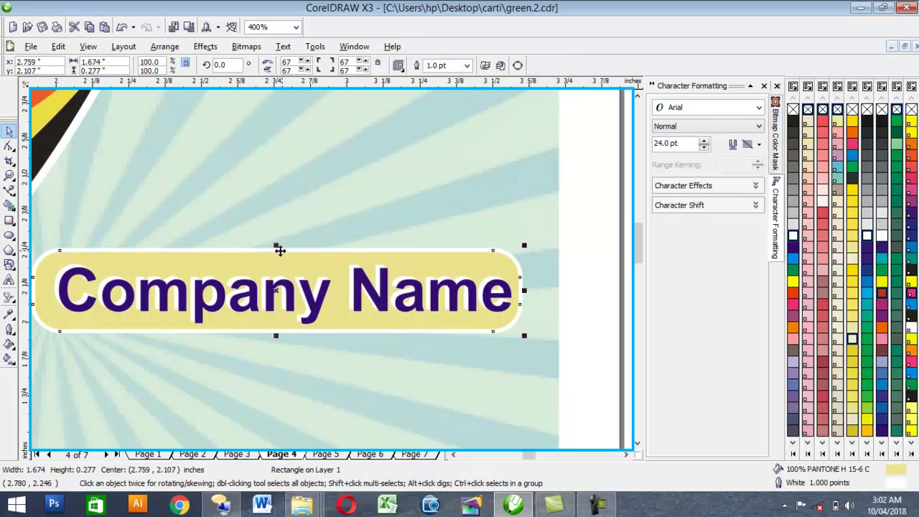
left_click_drag(278, 251, 279, 252)
scroll(364, 302, "down", 1)
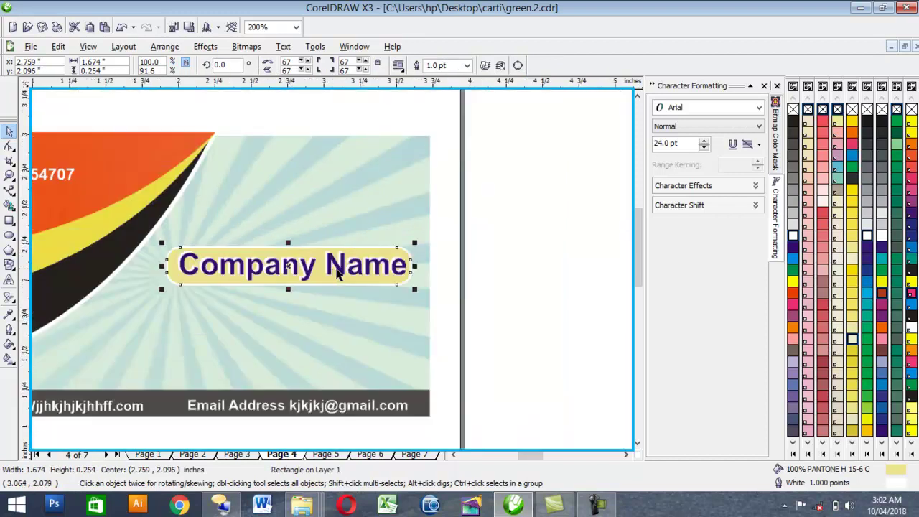
left_click(535, 264)
Step: Move the "Phone No." and "Mobile No." text onto the card and adjust its position just below the company name label
scroll(296, 302, "down", 1)
left_click_drag(464, 262, 624, 370)
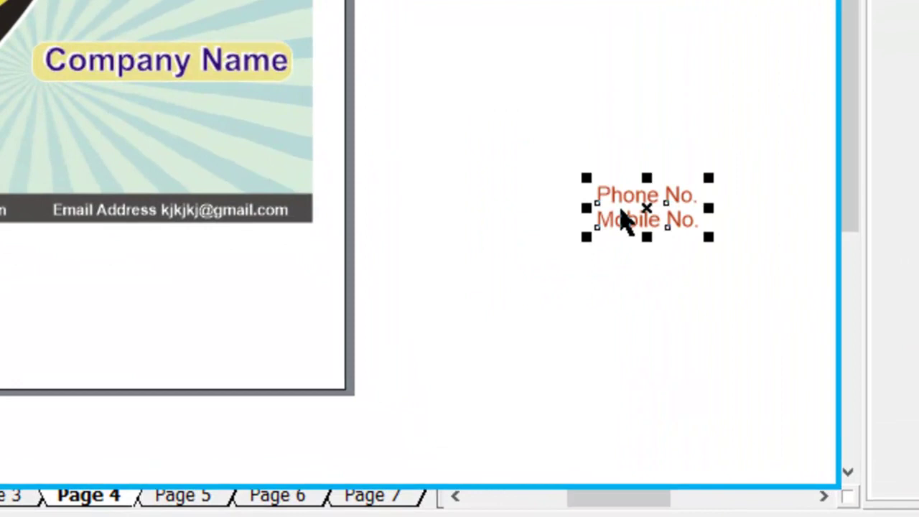
left_click_drag(650, 210, 92, 117)
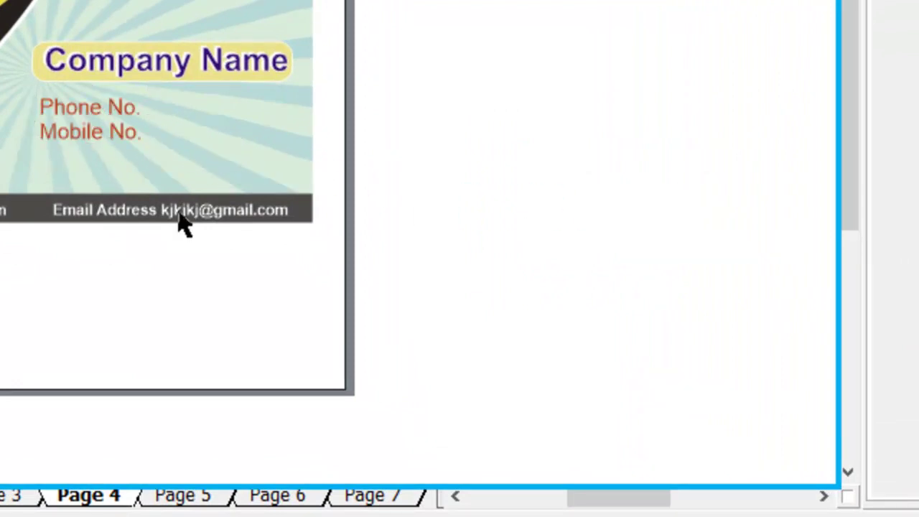
left_click(90, 129)
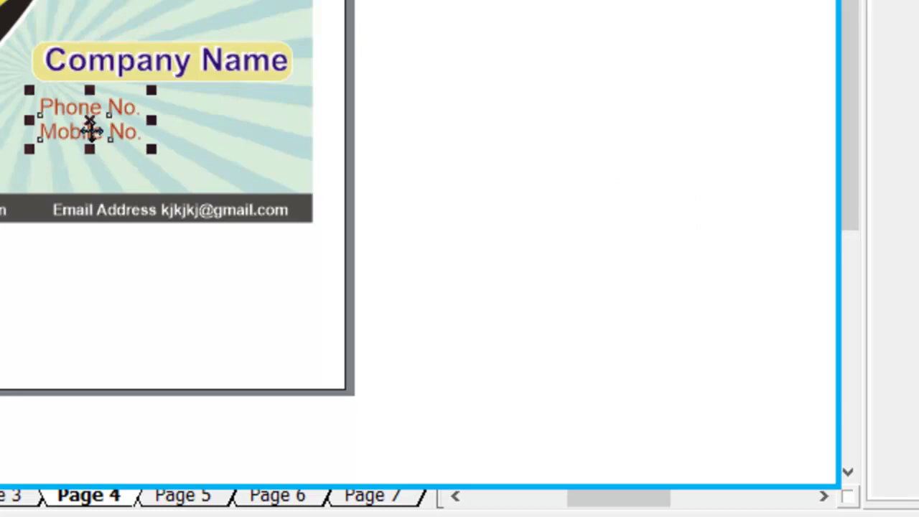
key("Up")
key("Up")
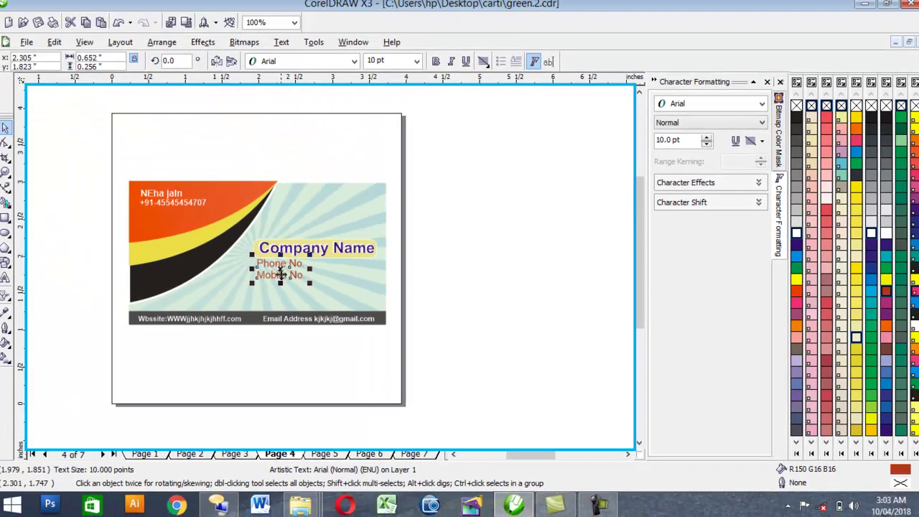
left_click_drag(90, 126, 89, 129)
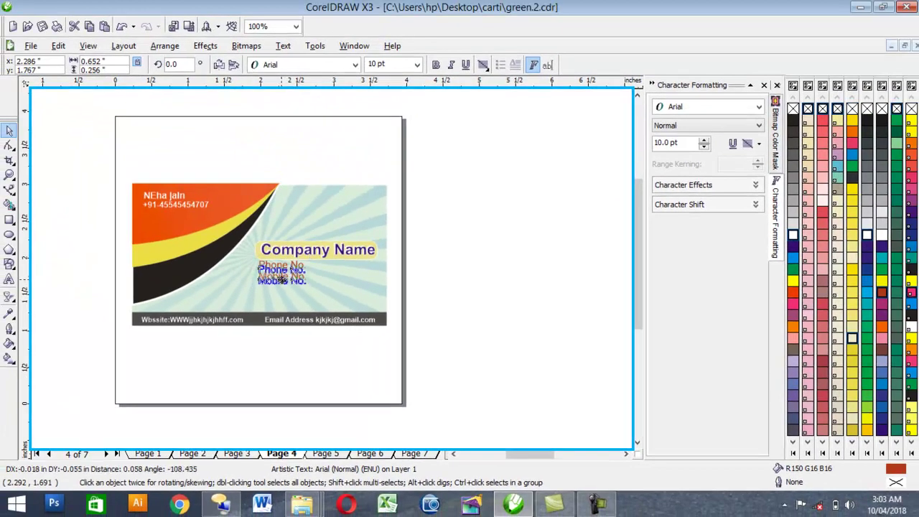